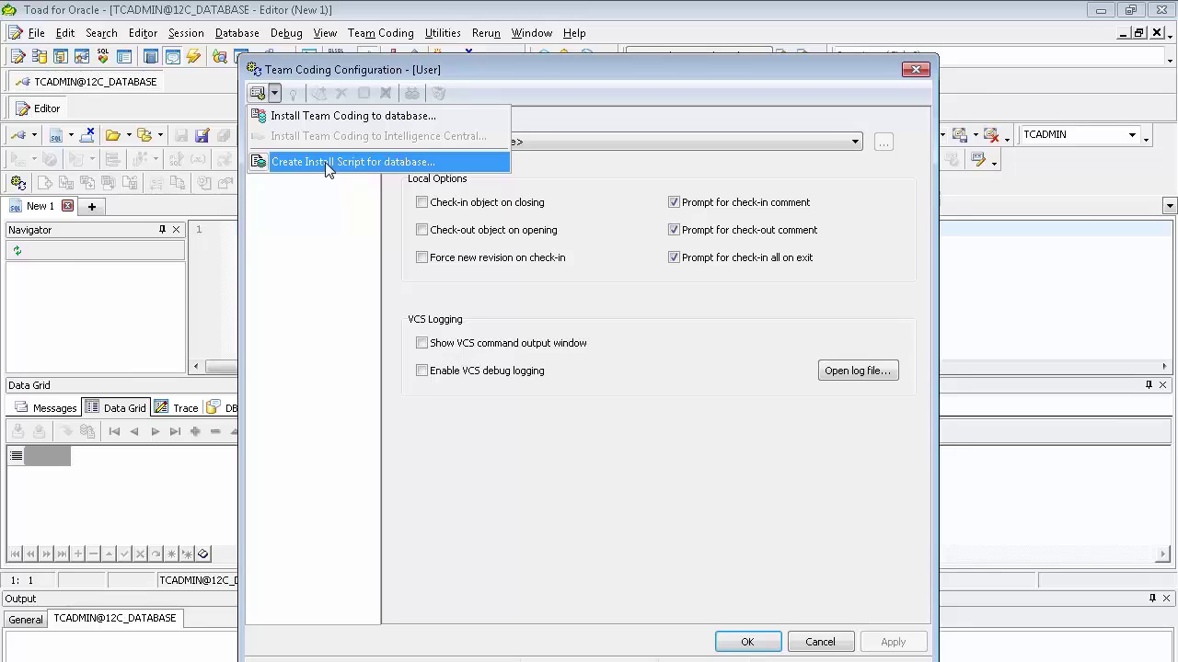
Install Team Coding into a new TOAD schema, creating the TOAD user with a confirmed password.
left_click(322, 118)
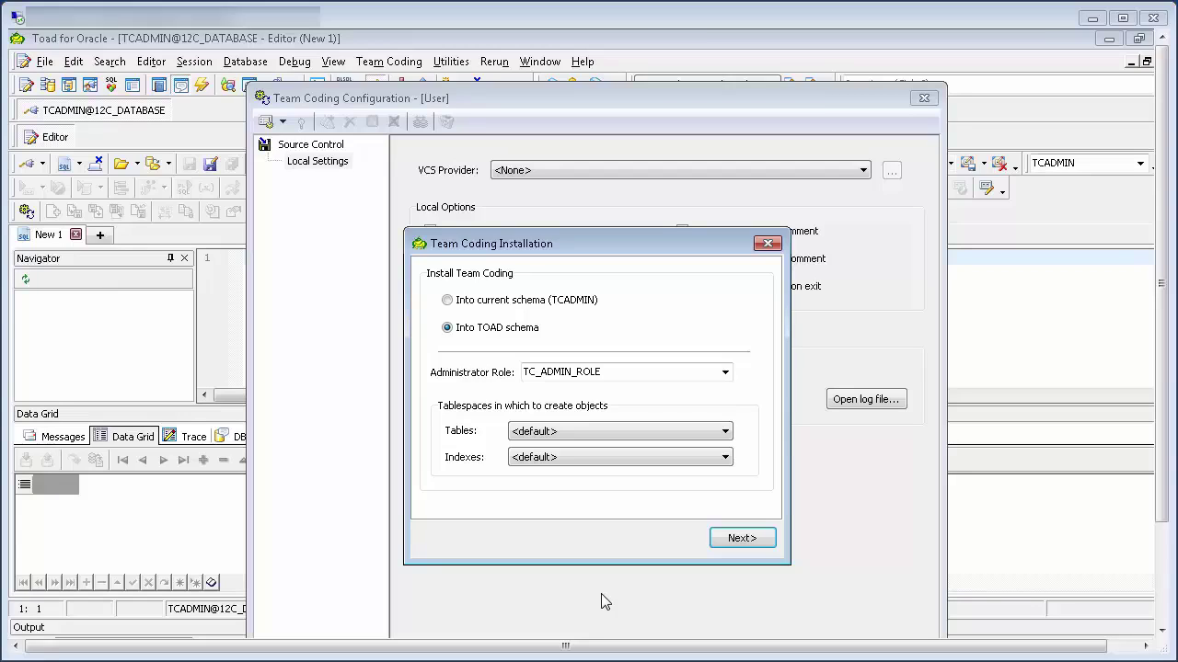
left_click(743, 539)
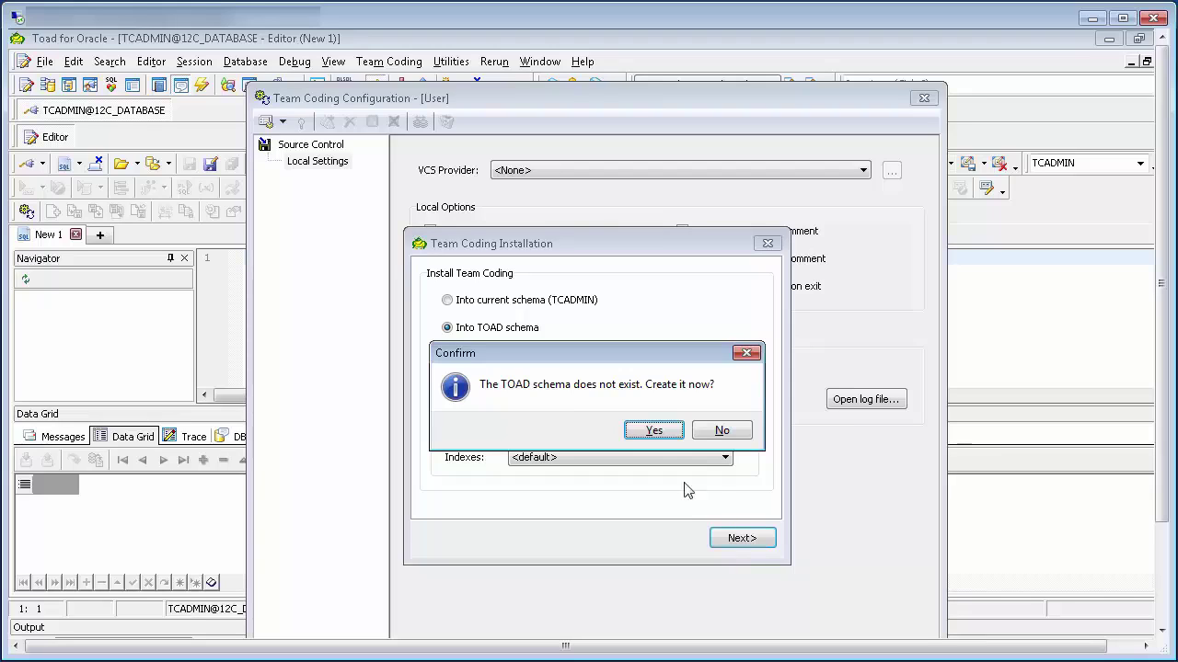
left_click(654, 432)
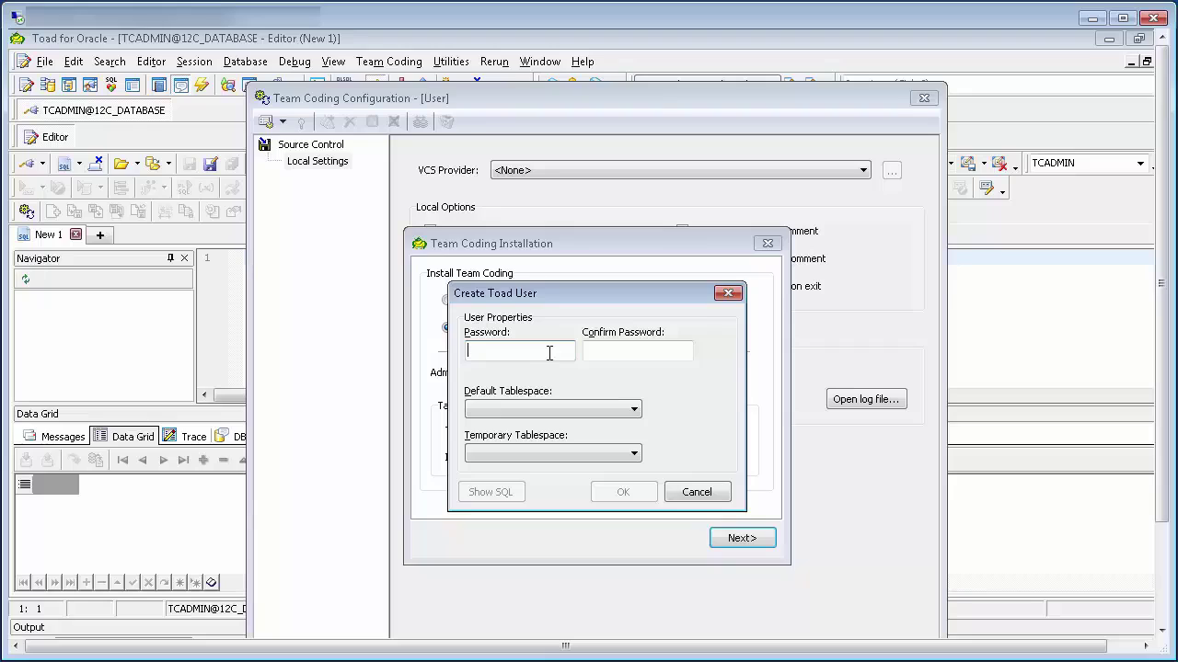
type("toad")
key("Tab")
type("toad")
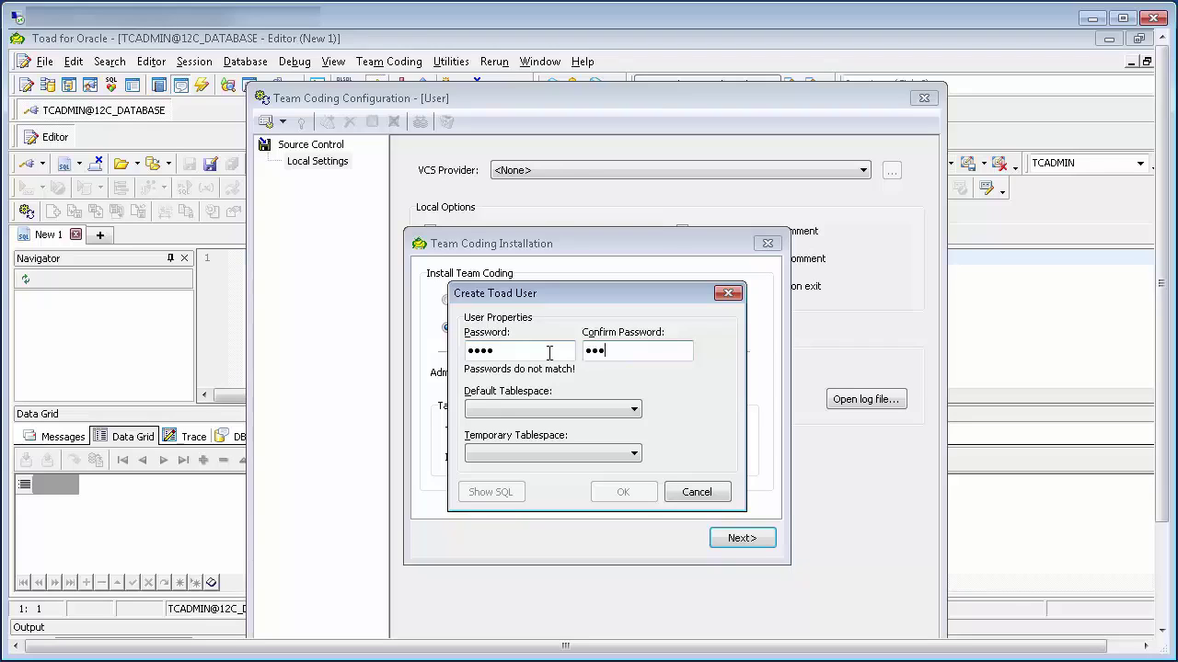
left_click(623, 493)
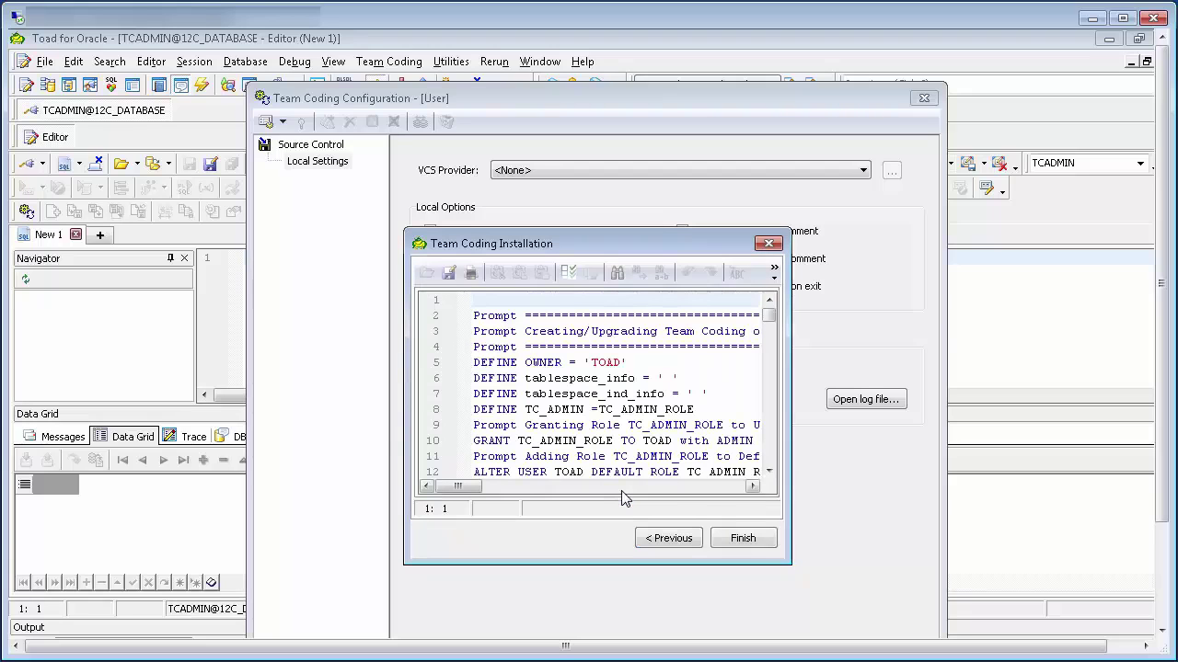
Run the install script, then pick Microsoft Team Foundation Server (2005-2015) as the VCS provider.
left_click(747, 541)
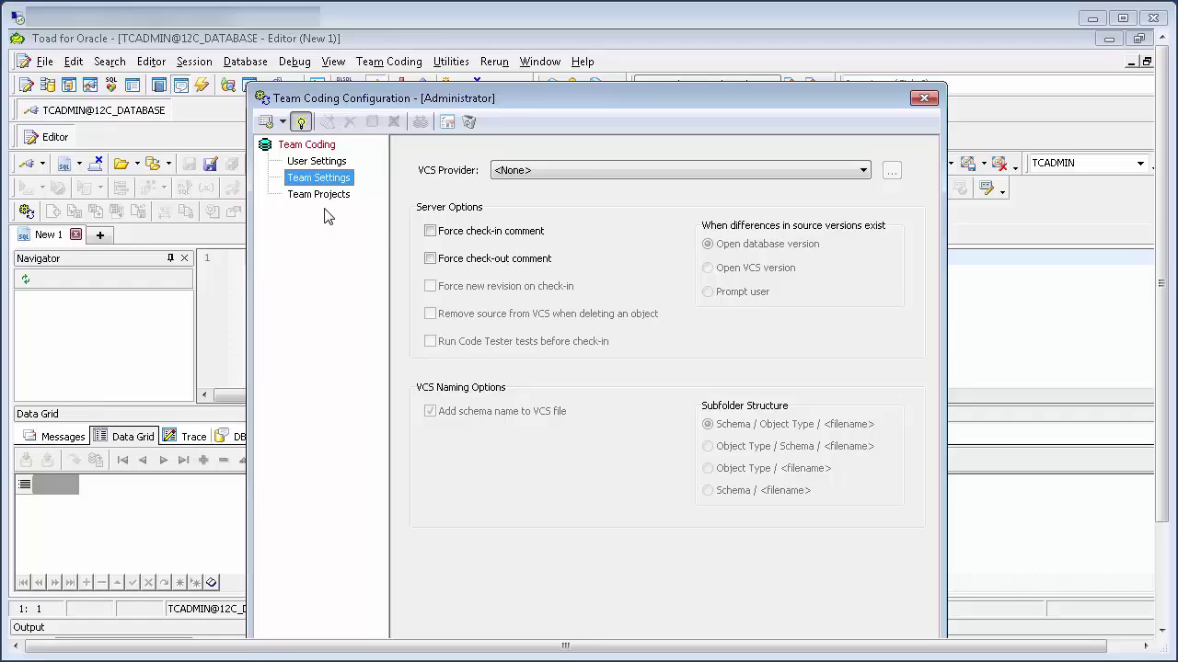
left_click(863, 172)
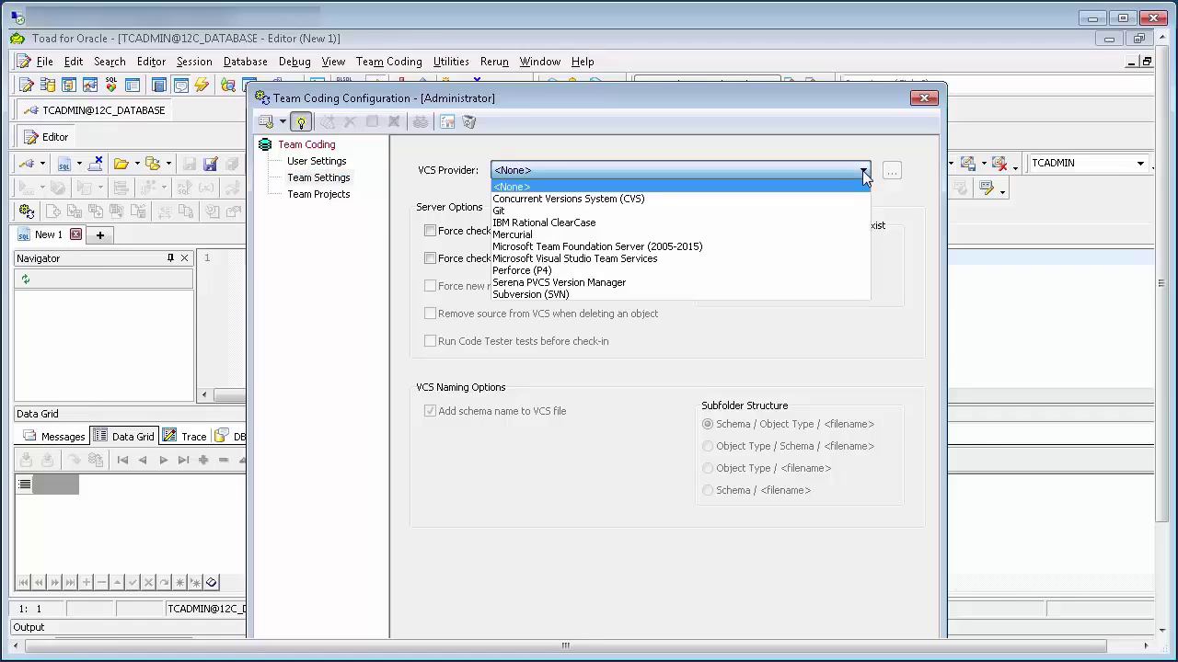
left_click(820, 254)
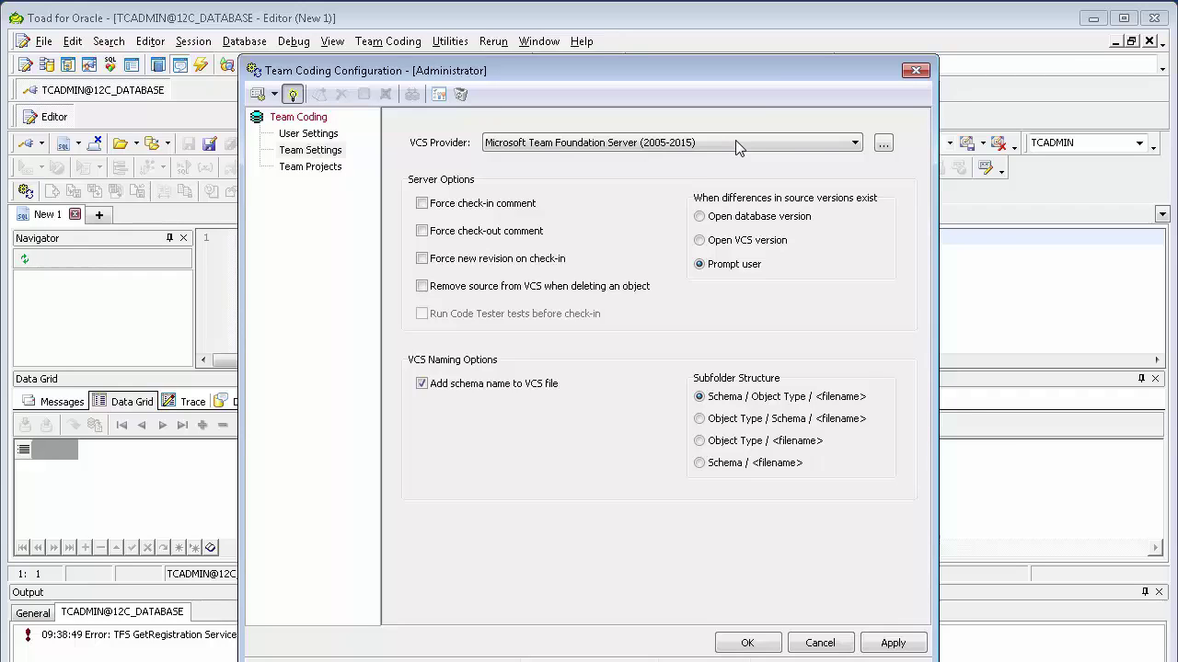
Review the TFS General, Advanced and Check-in/out options for the port 8080 server, then apply and accept them.
left_click(883, 144)
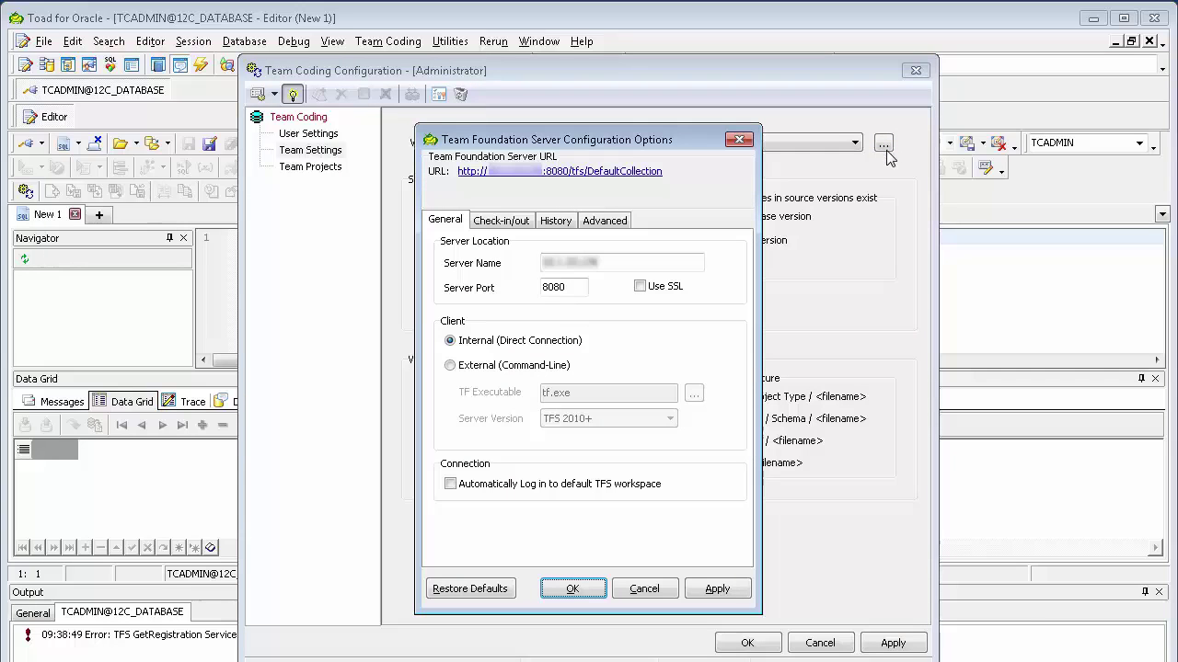
left_click(599, 270)
left_click(609, 225)
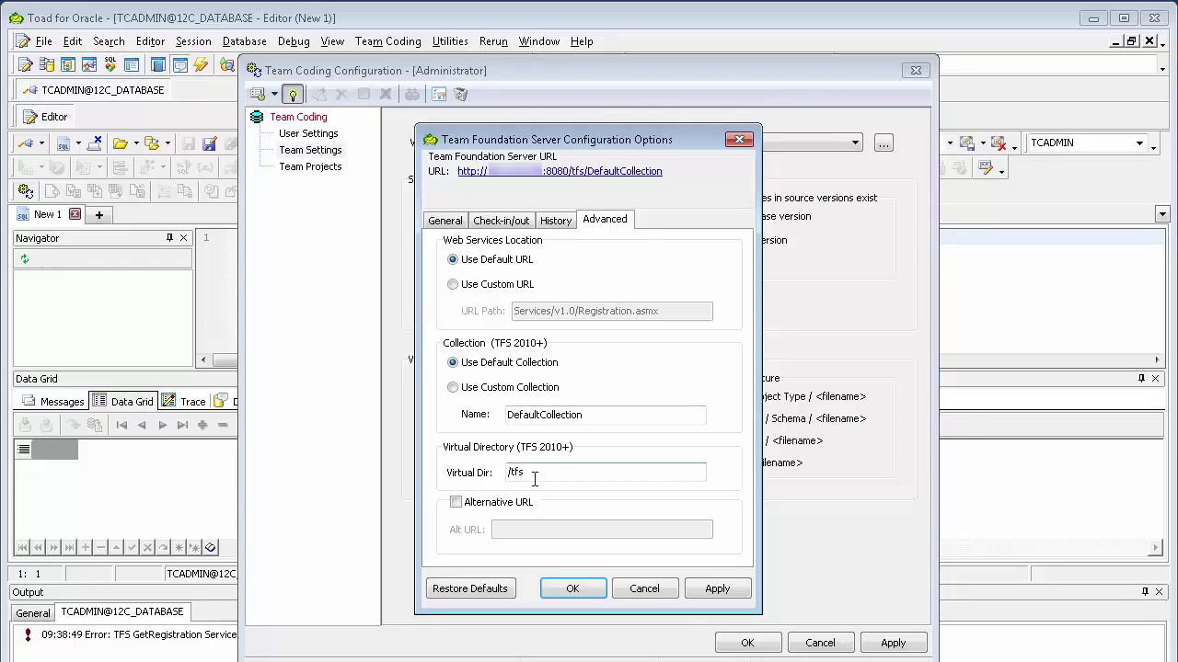
left_click(446, 222)
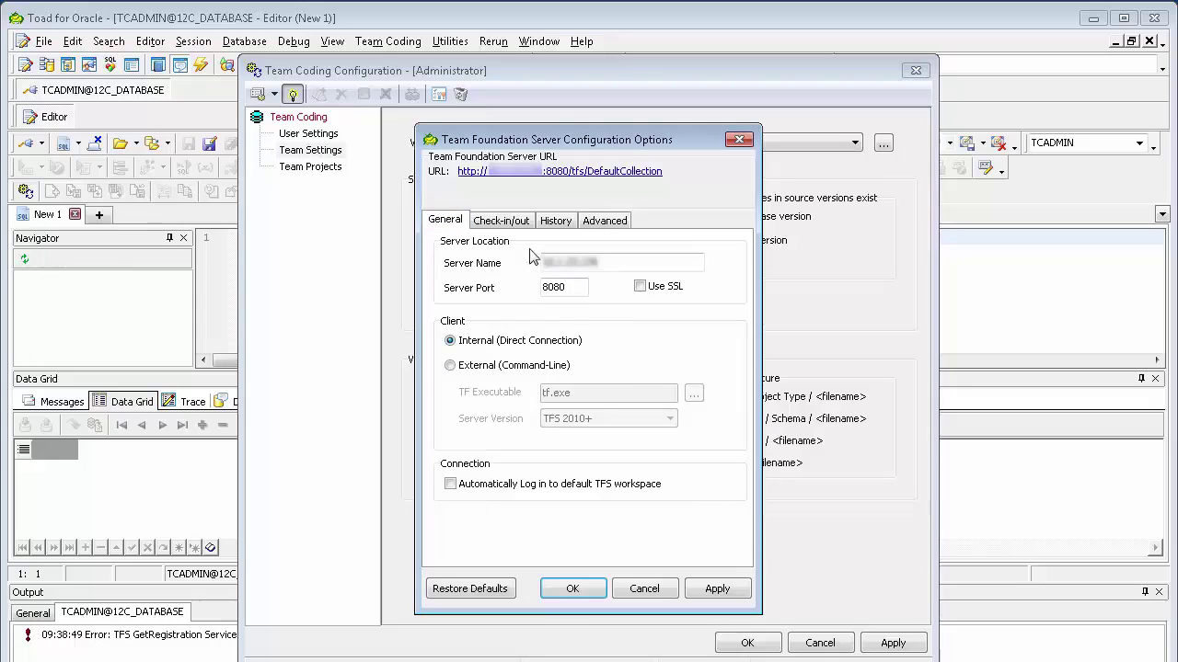
left_click(506, 222)
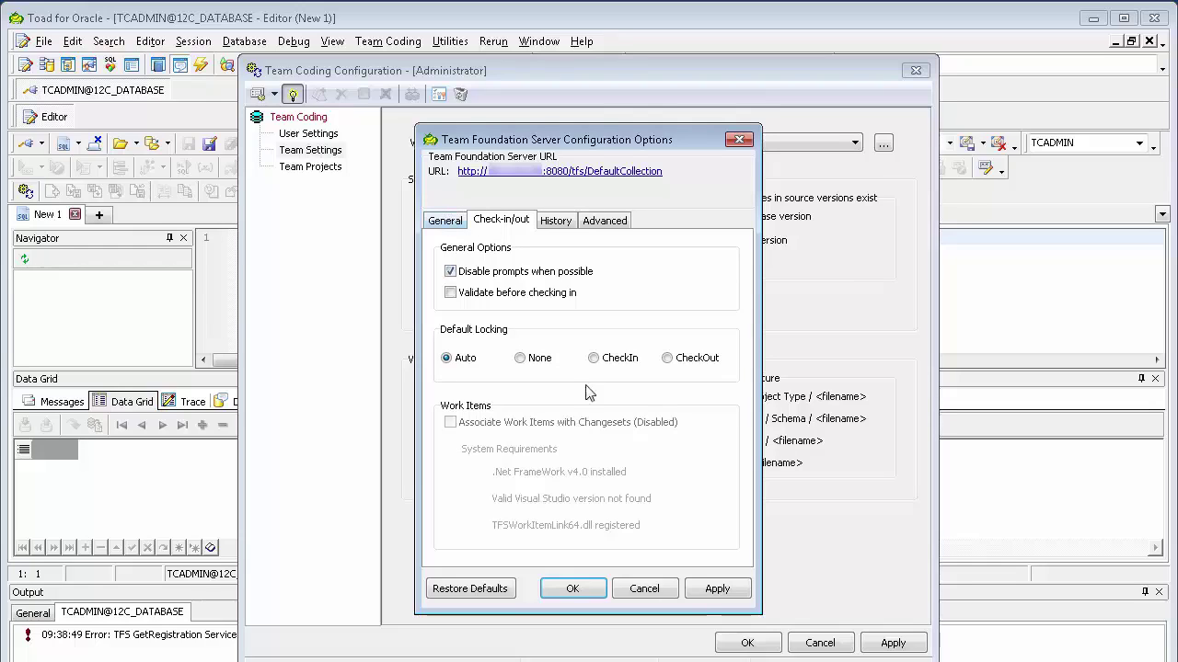
left_click(715, 591)
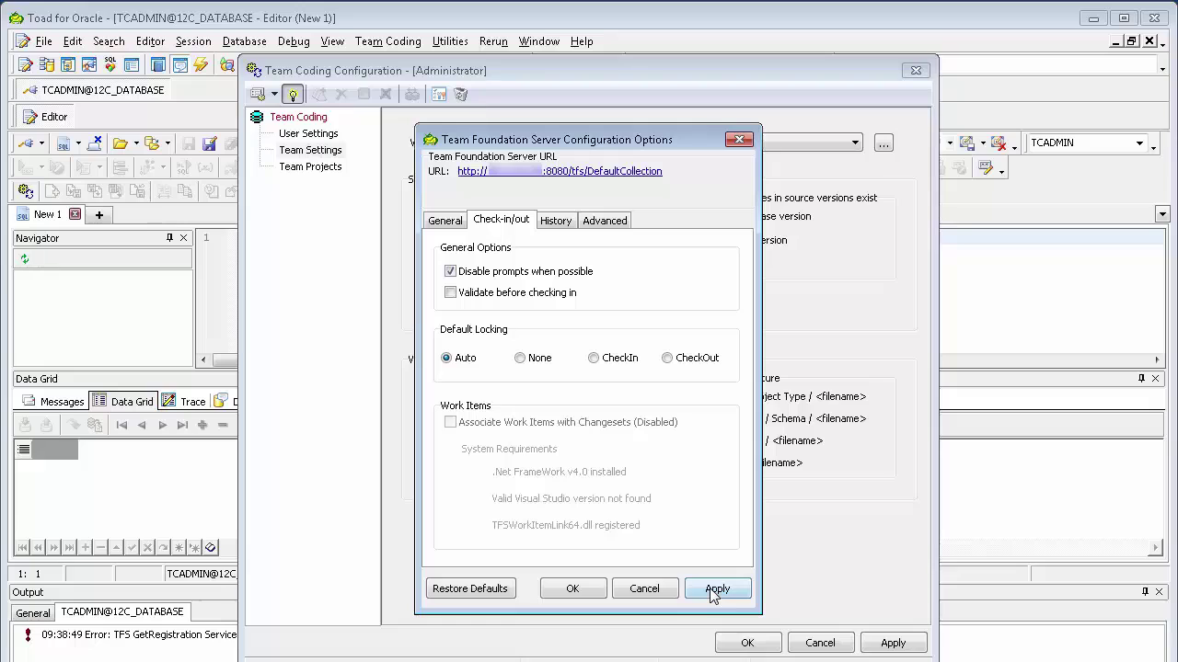
left_click(578, 591)
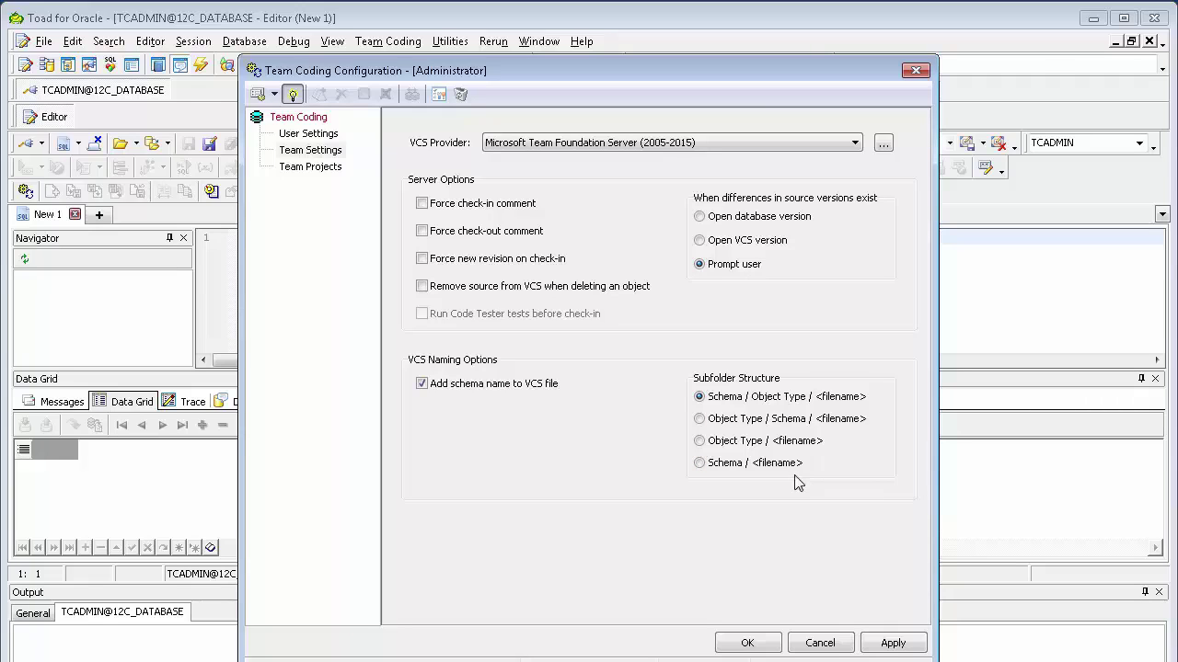
key("F1")
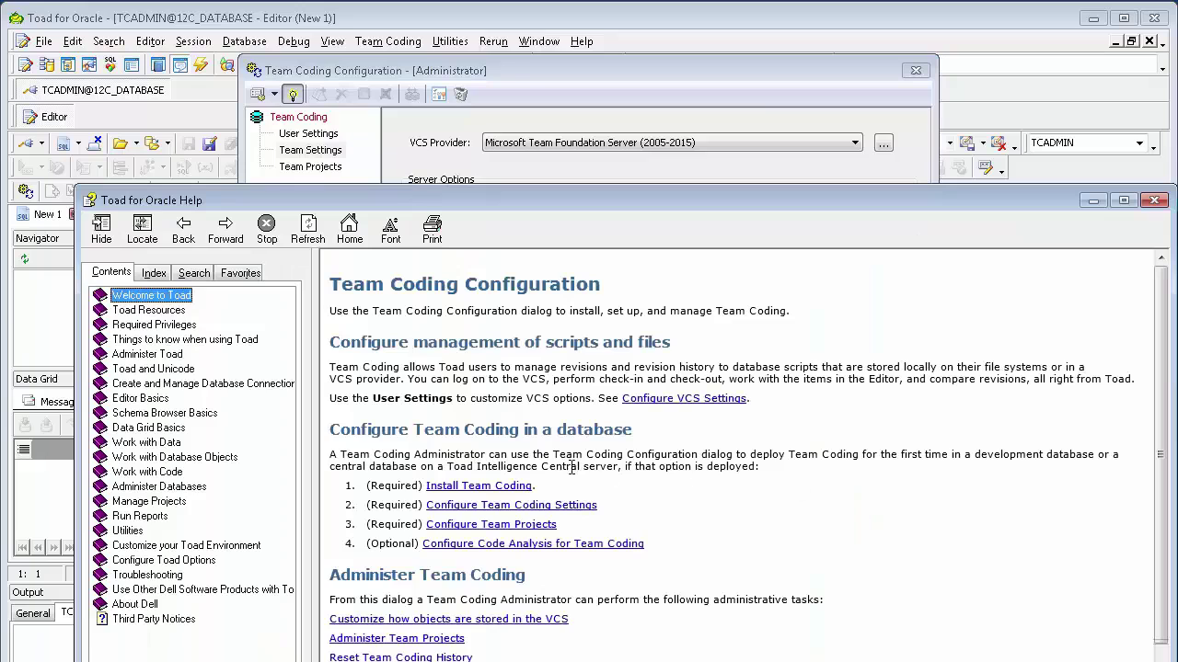
left_click(549, 506)
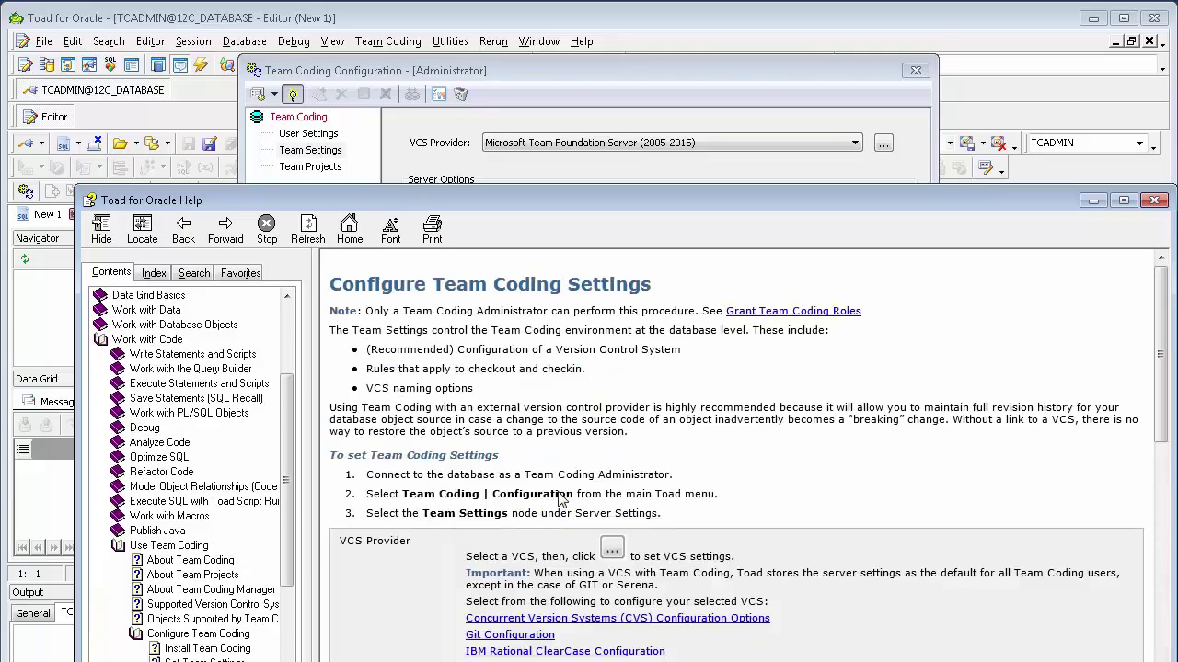
scroll(588, 488, "down", 5)
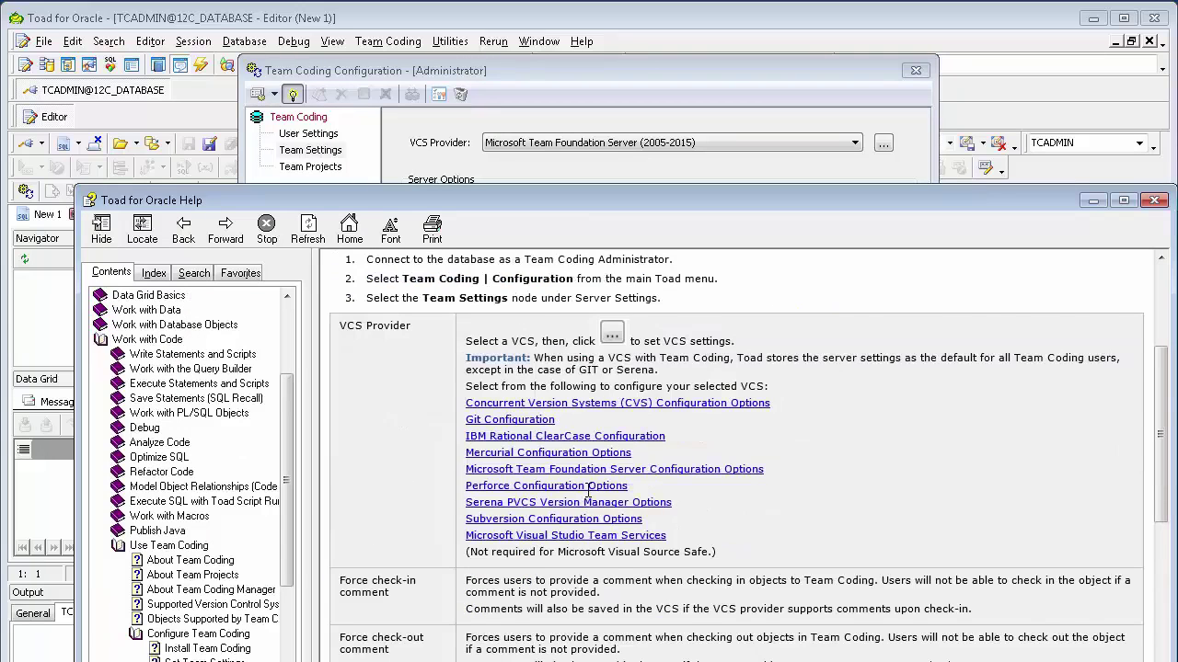
scroll(589, 488, "down", 5)
left_click(1154, 201)
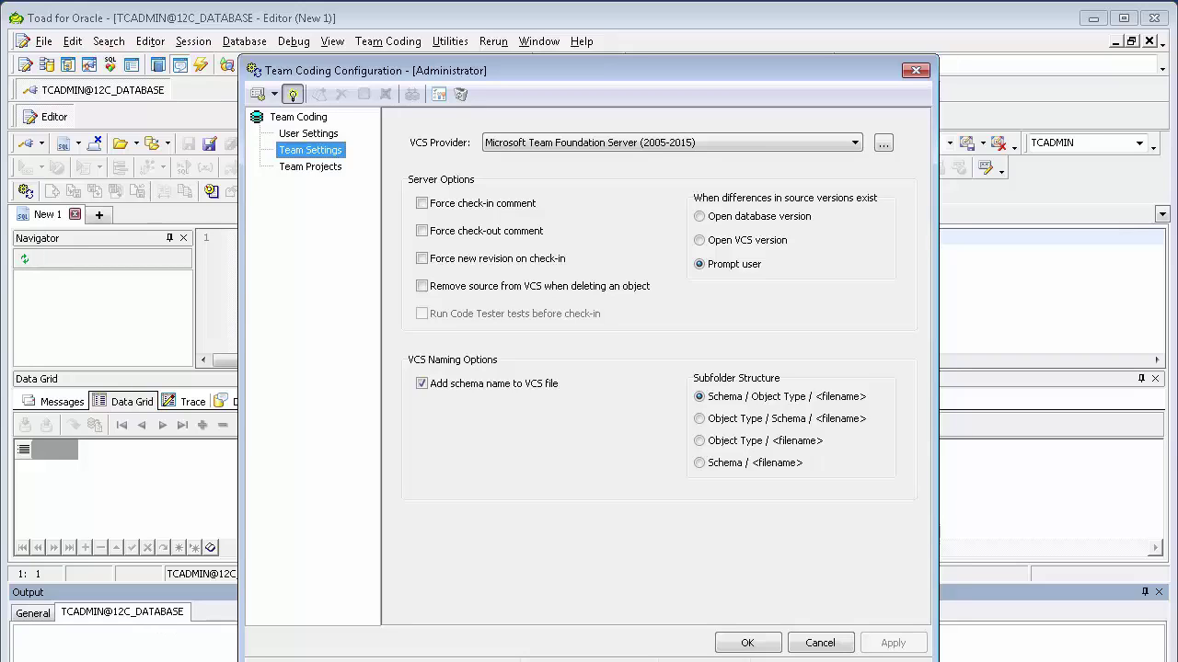
Start a new team project named TCDEMO.
left_click(305, 170)
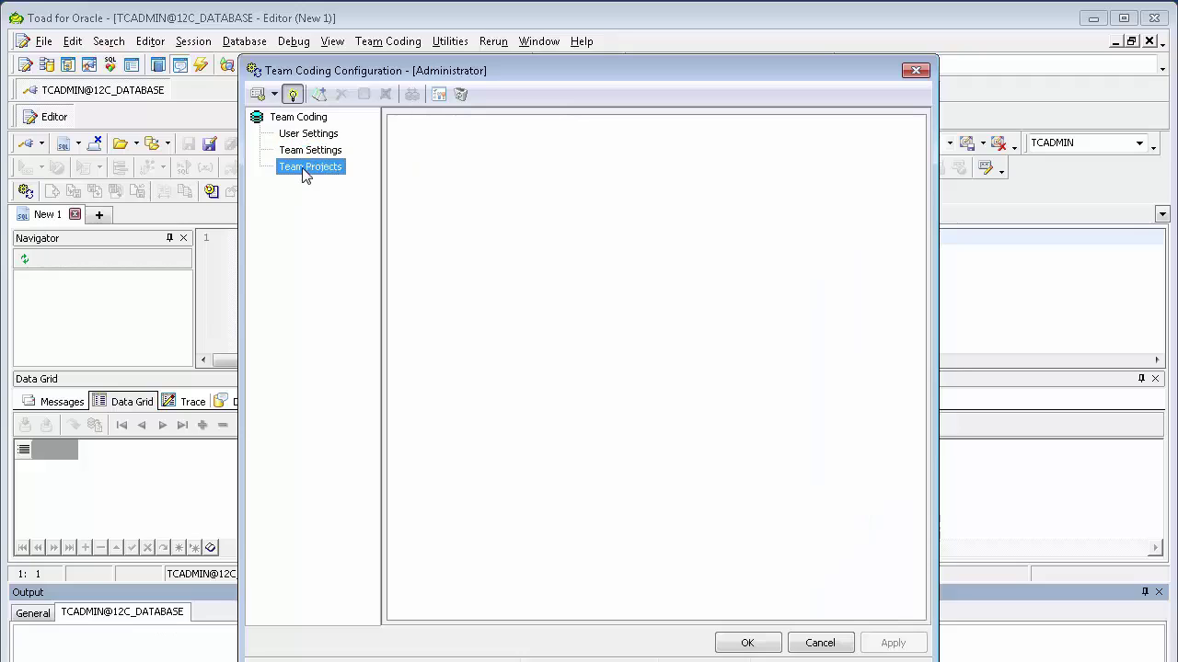
left_click(318, 95)
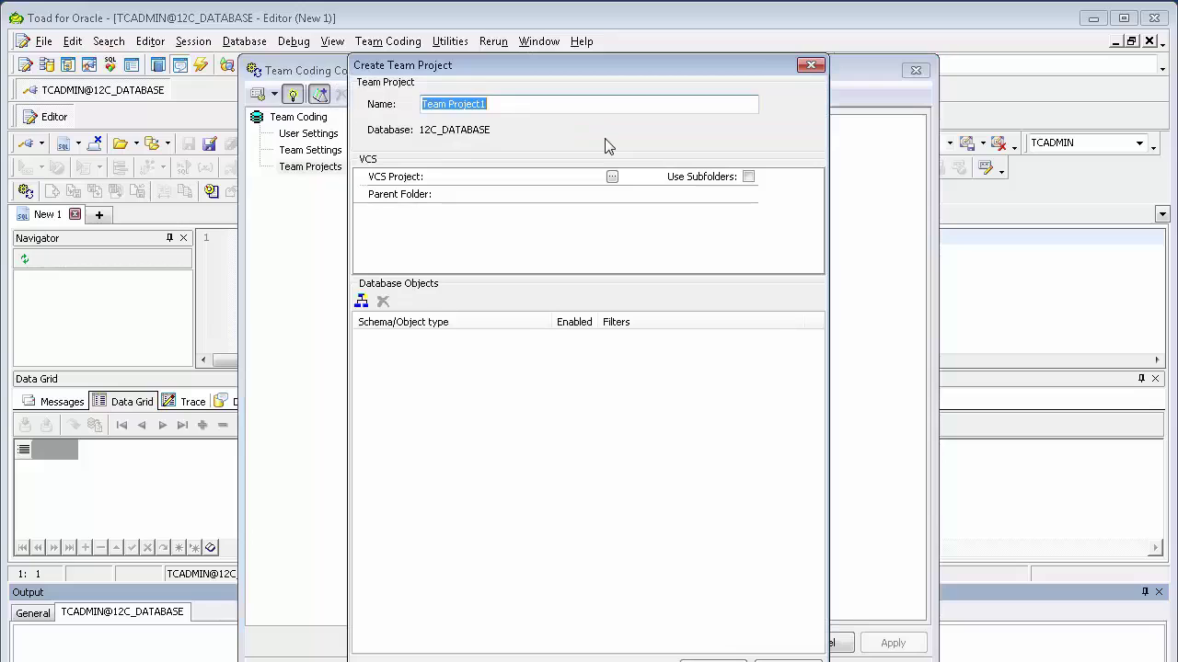
type("TCDE")
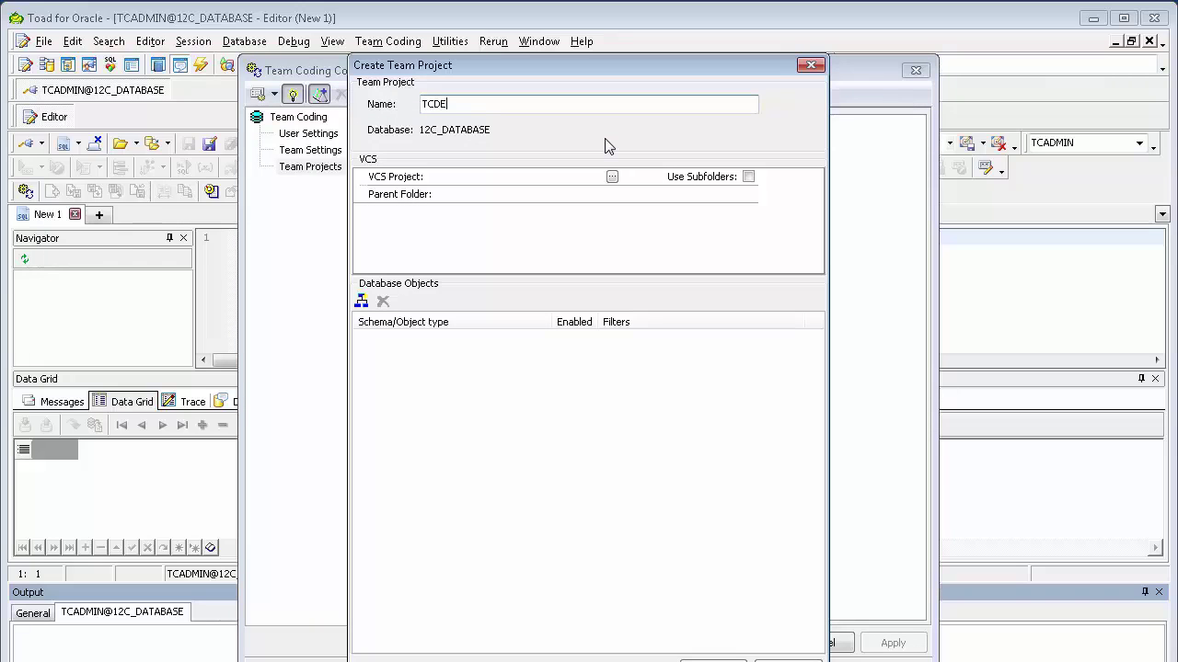
type("MO")
Log into Team Foundation Server using the existing DEMOWS workspace.
left_click(612, 176)
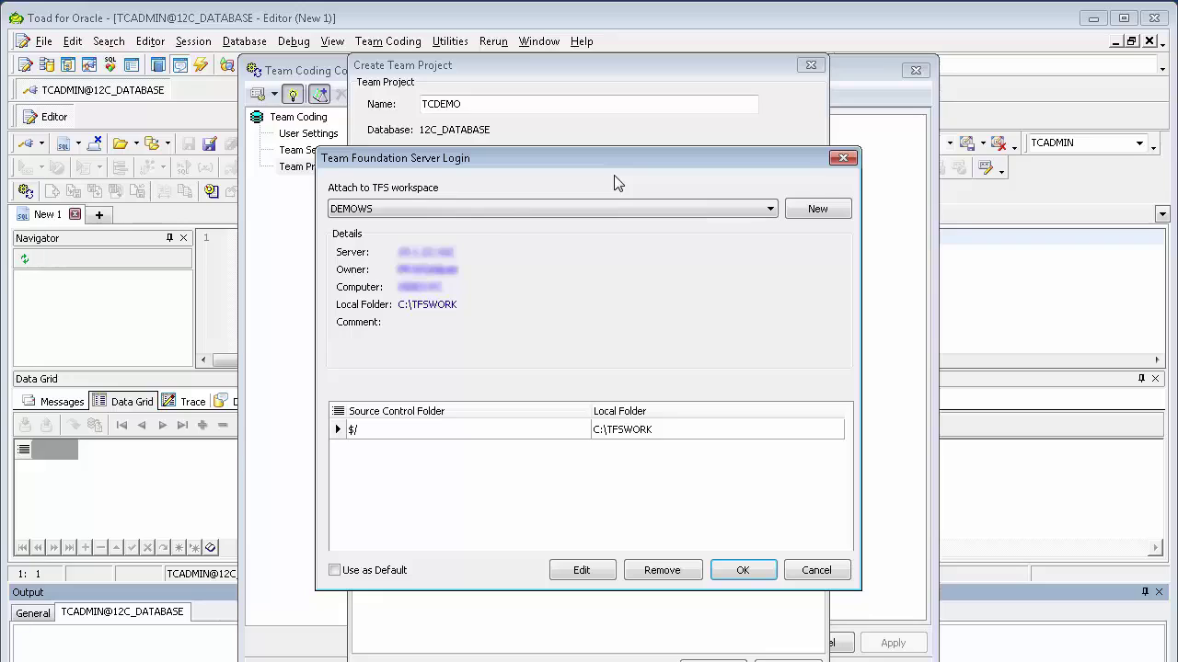
left_click(771, 209)
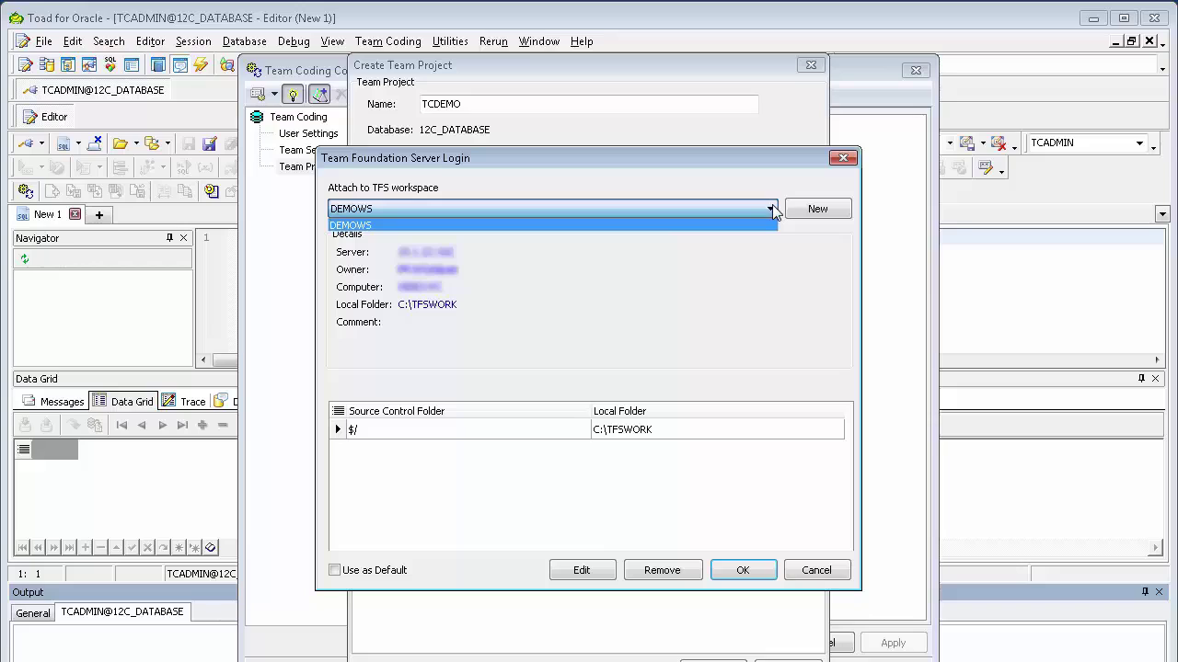
left_click(818, 211)
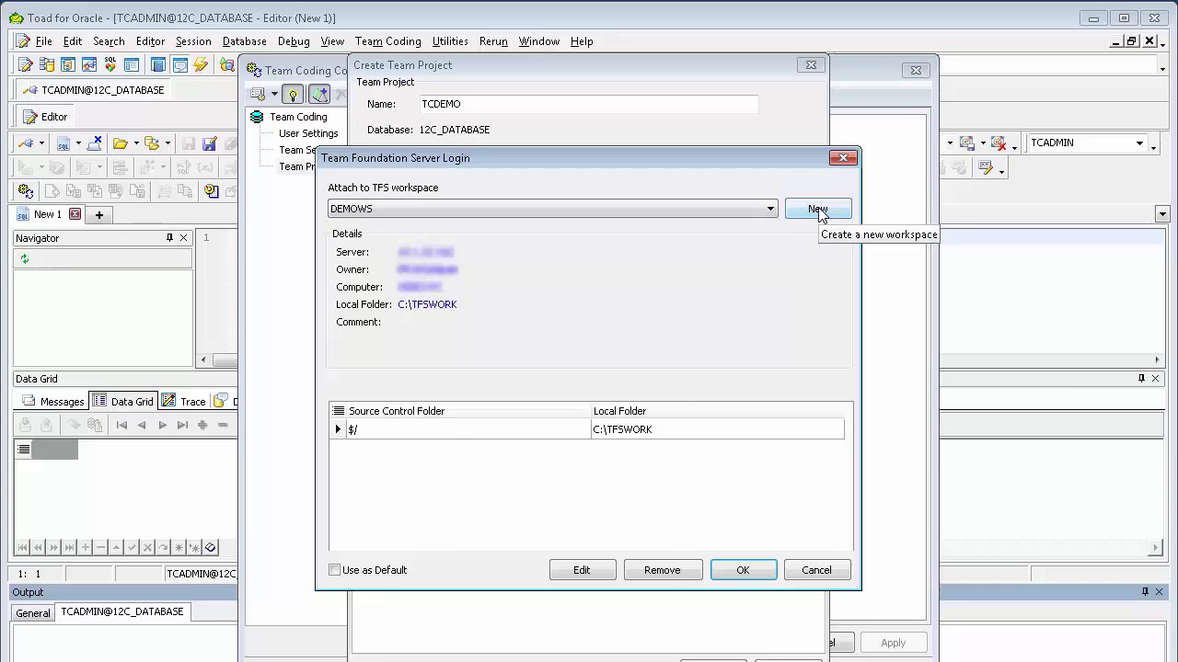
left_click(818, 212)
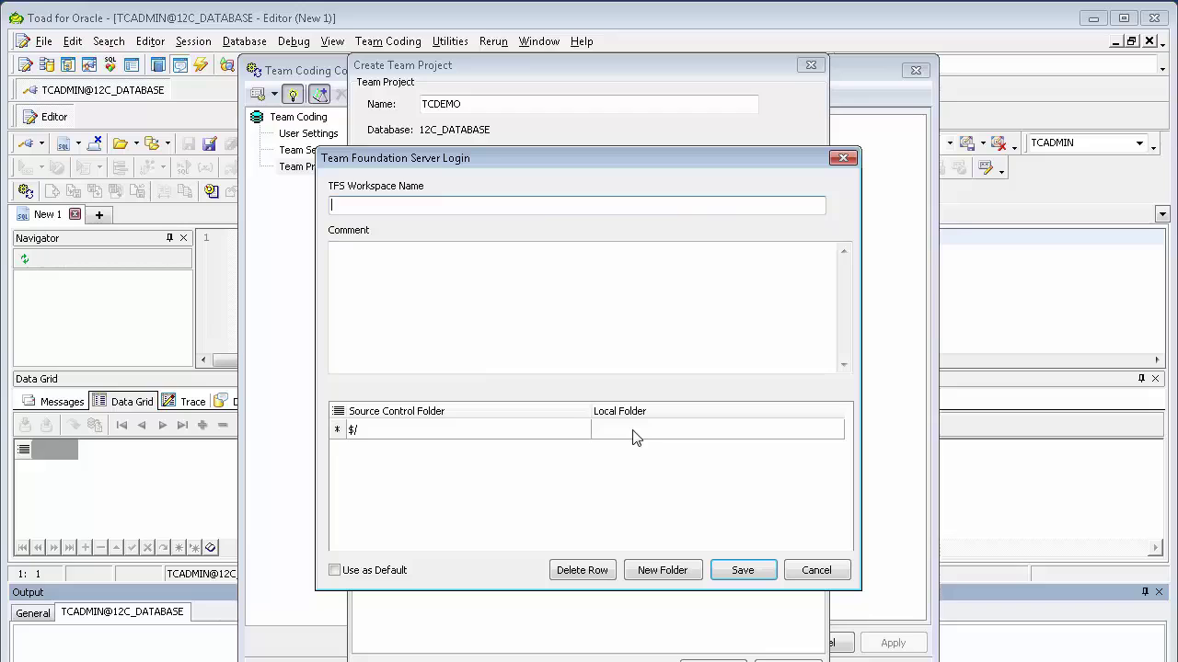
left_click(815, 571)
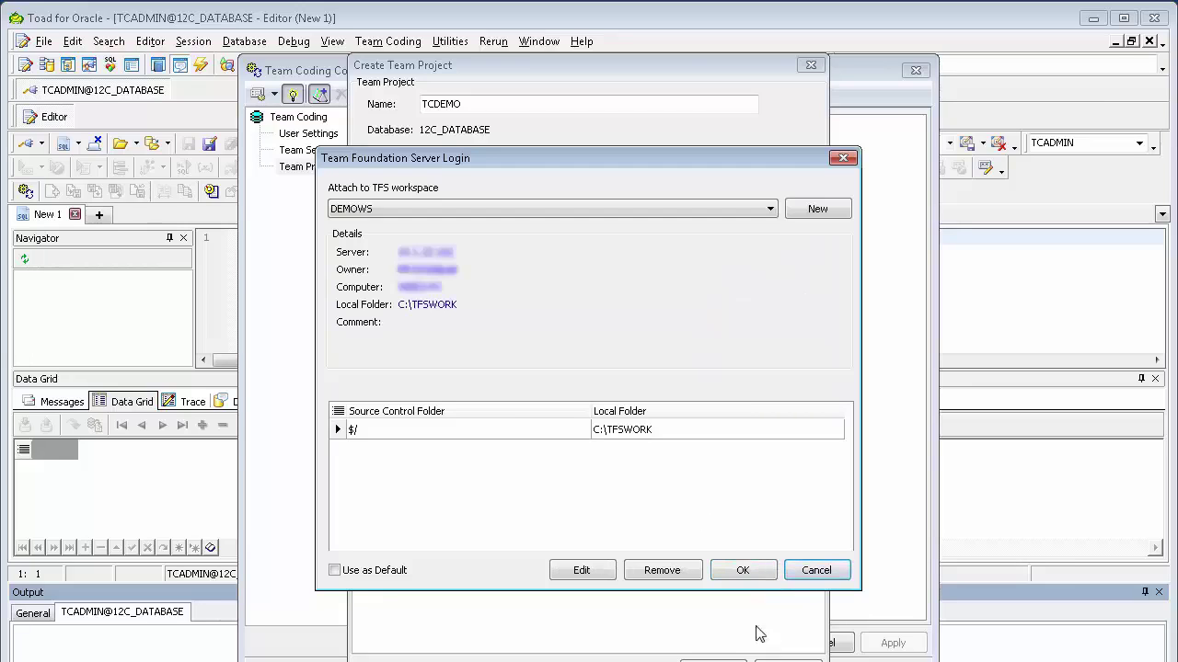
left_click(740, 572)
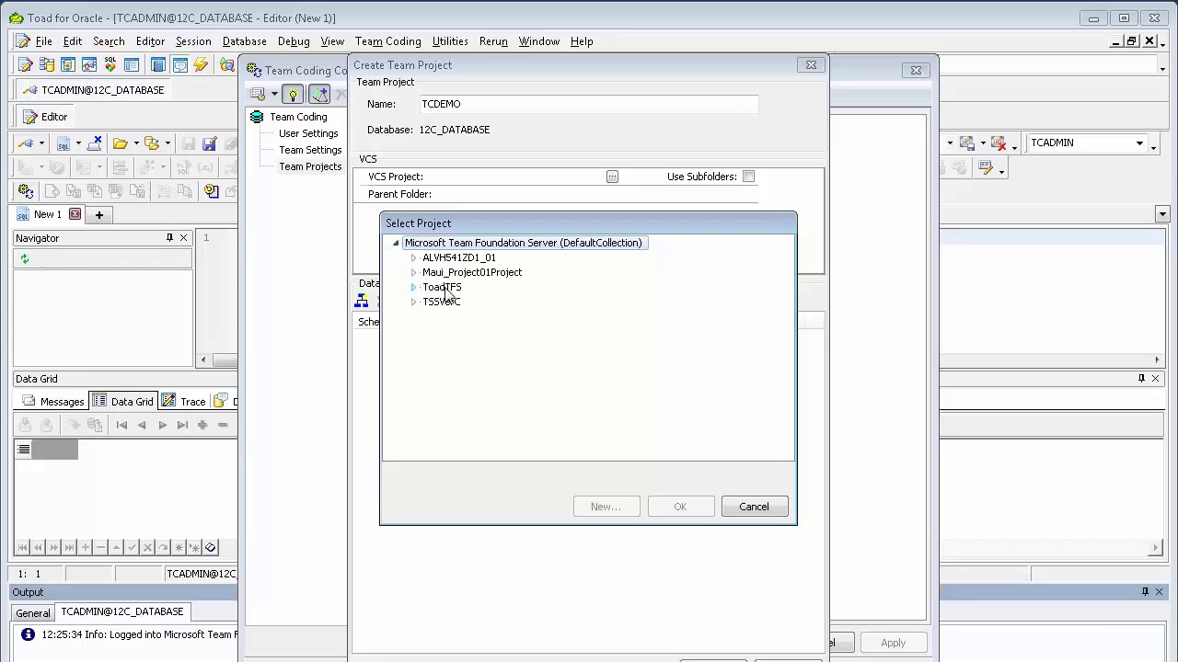
Select ToadTFS > TCDEMO as the VCS project, skipping sub-project creation.
left_click(414, 287)
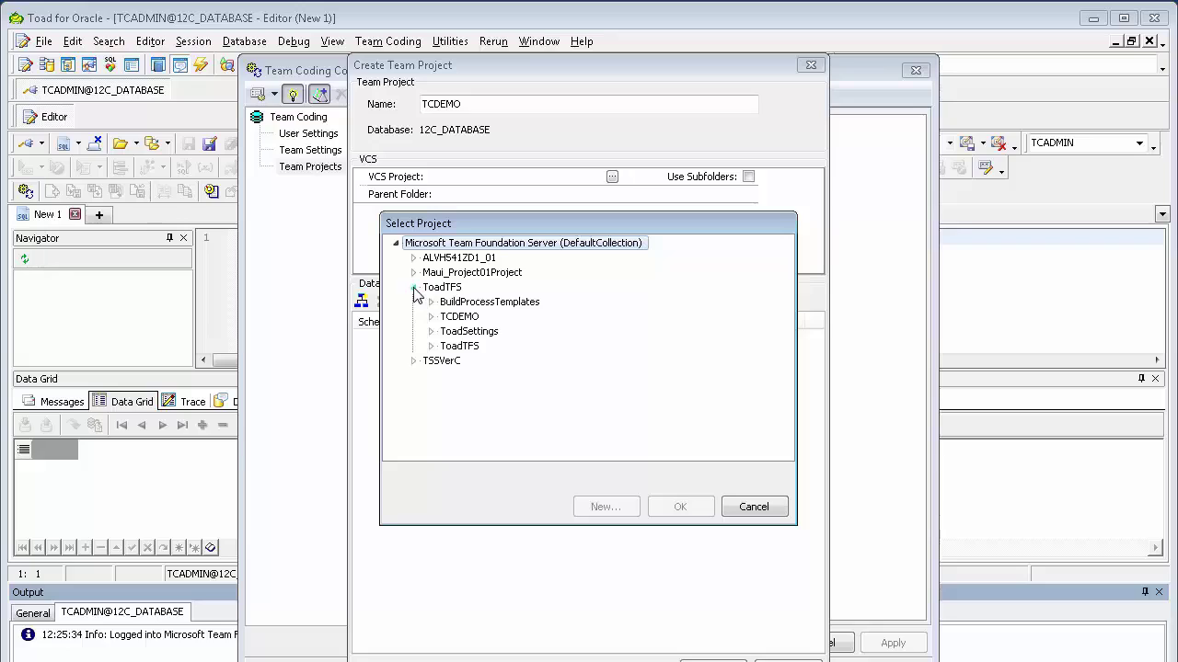
left_click(456, 317)
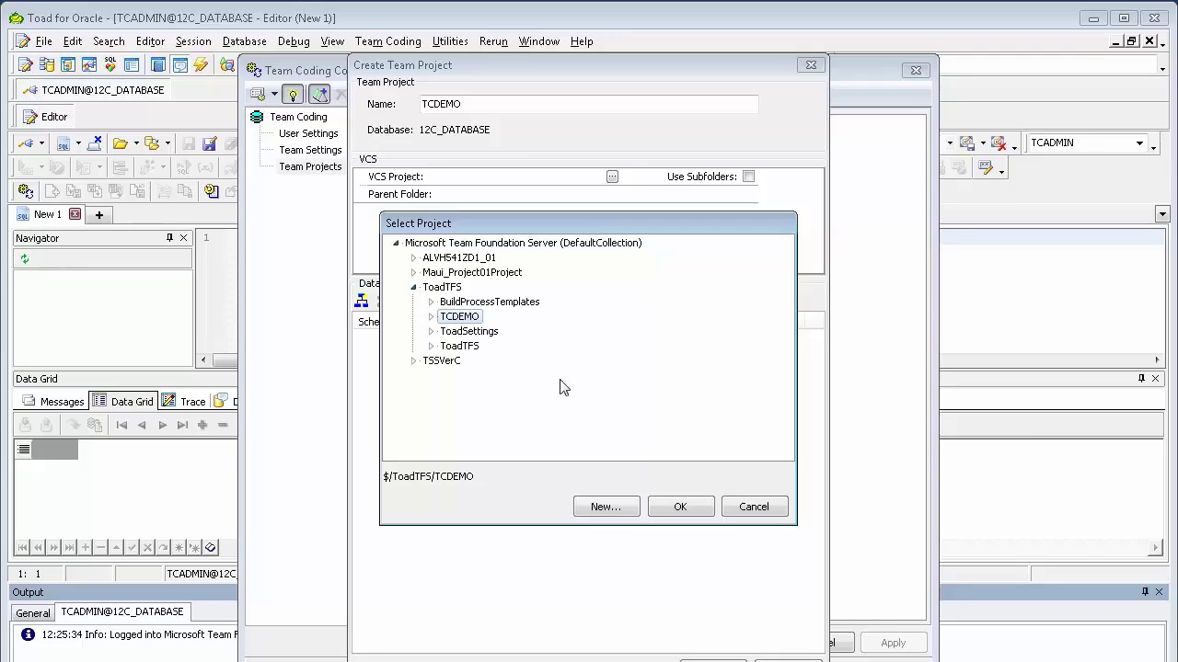
left_click(607, 508)
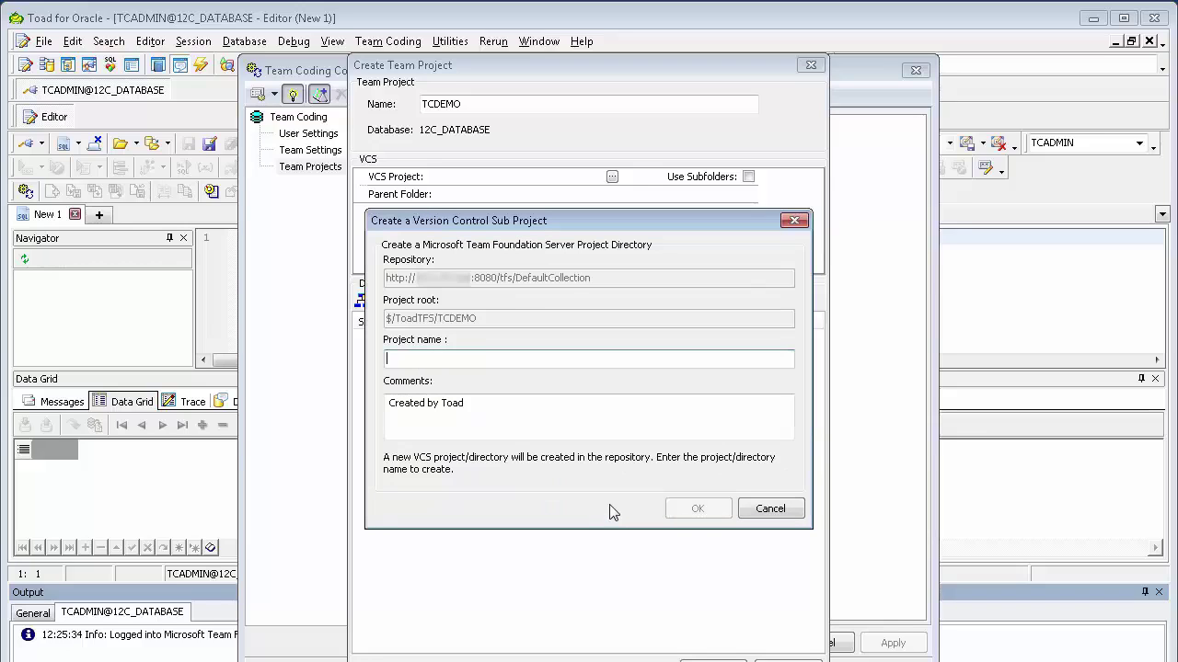
left_click(770, 509)
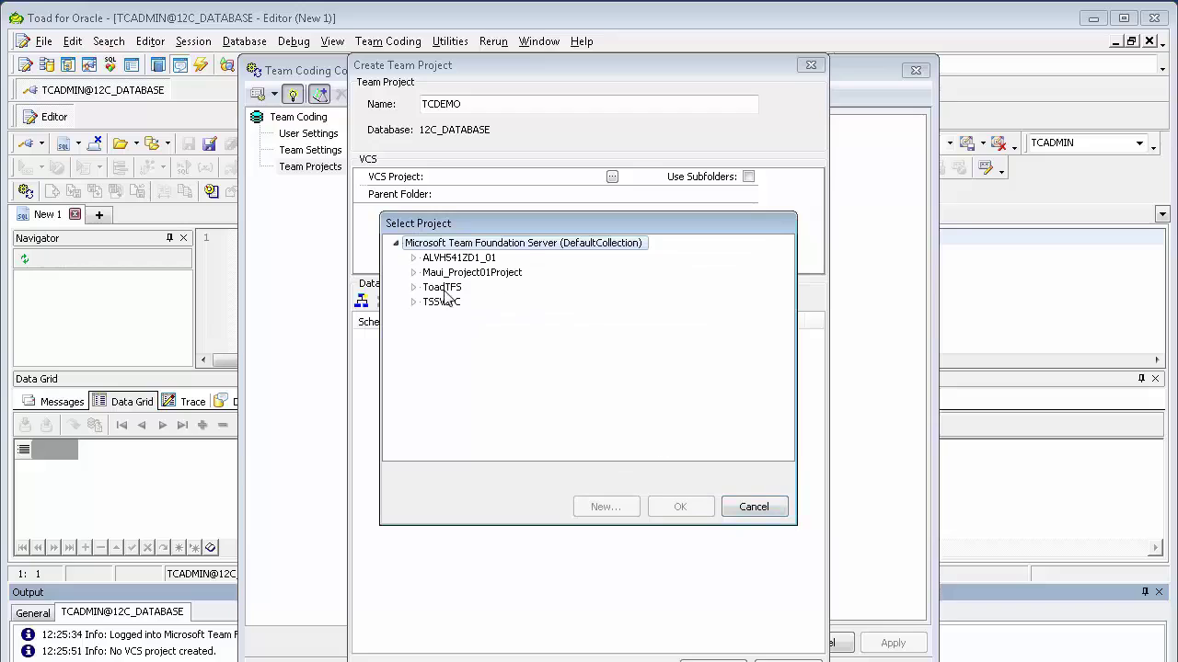
left_click(444, 288)
left_click(414, 288)
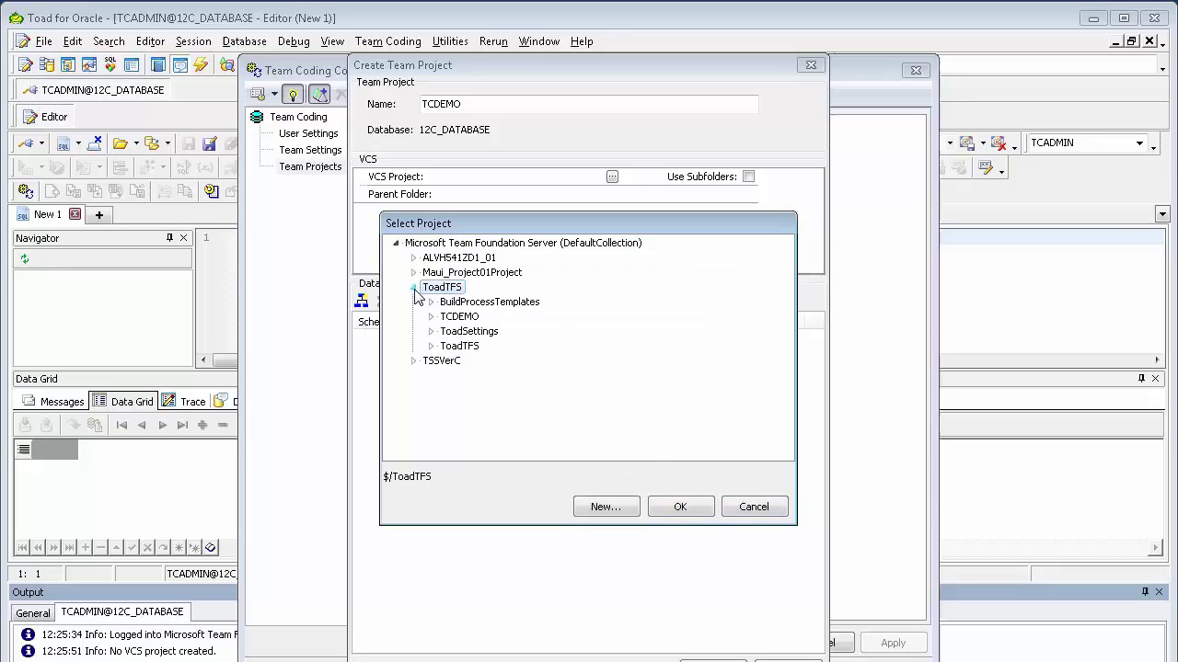
left_click(459, 317)
left_click(677, 509)
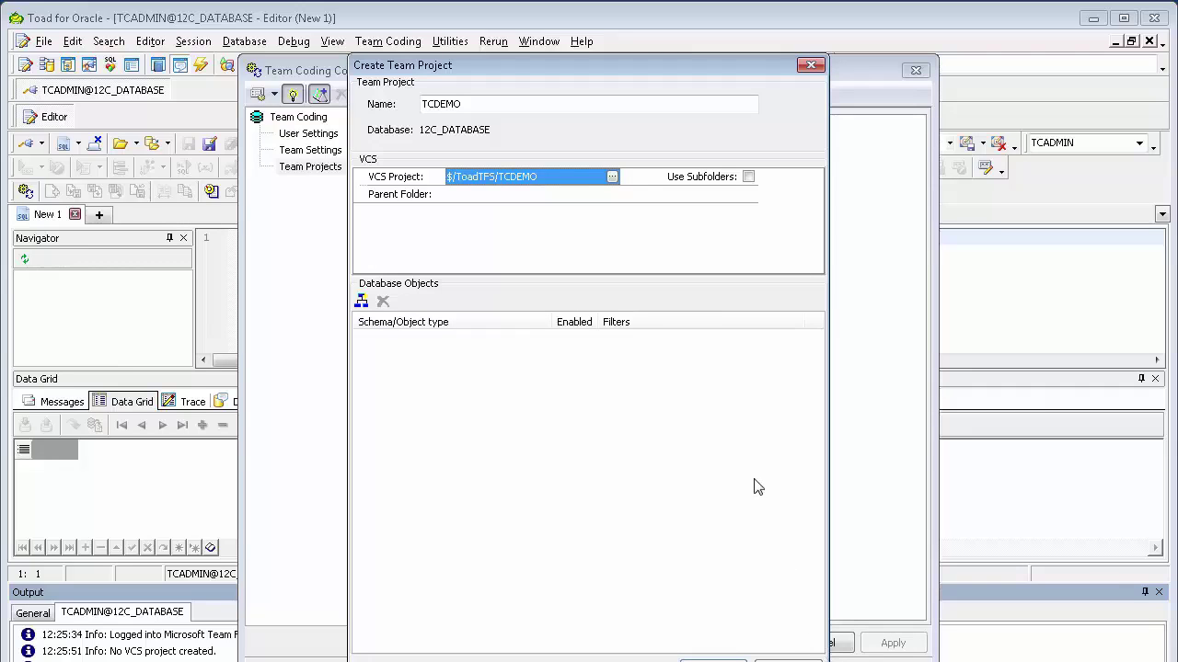
Enable Use Subfolders and clear the 12C_DATABASE parent folder name.
left_click(748, 176)
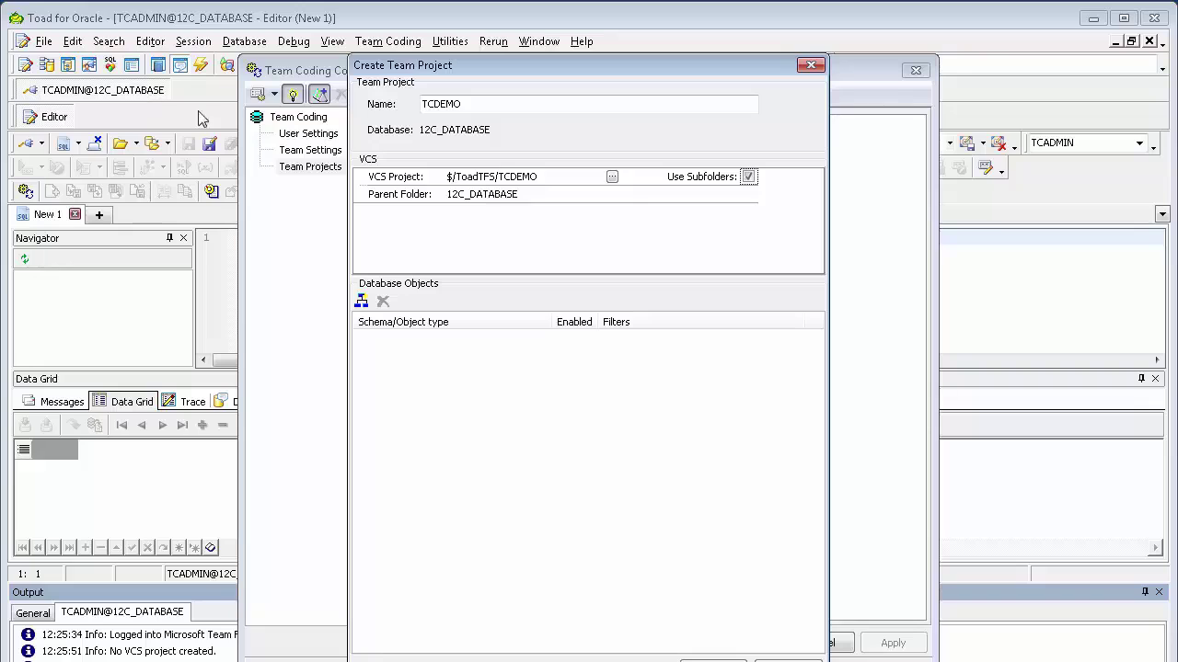
left_click(529, 196)
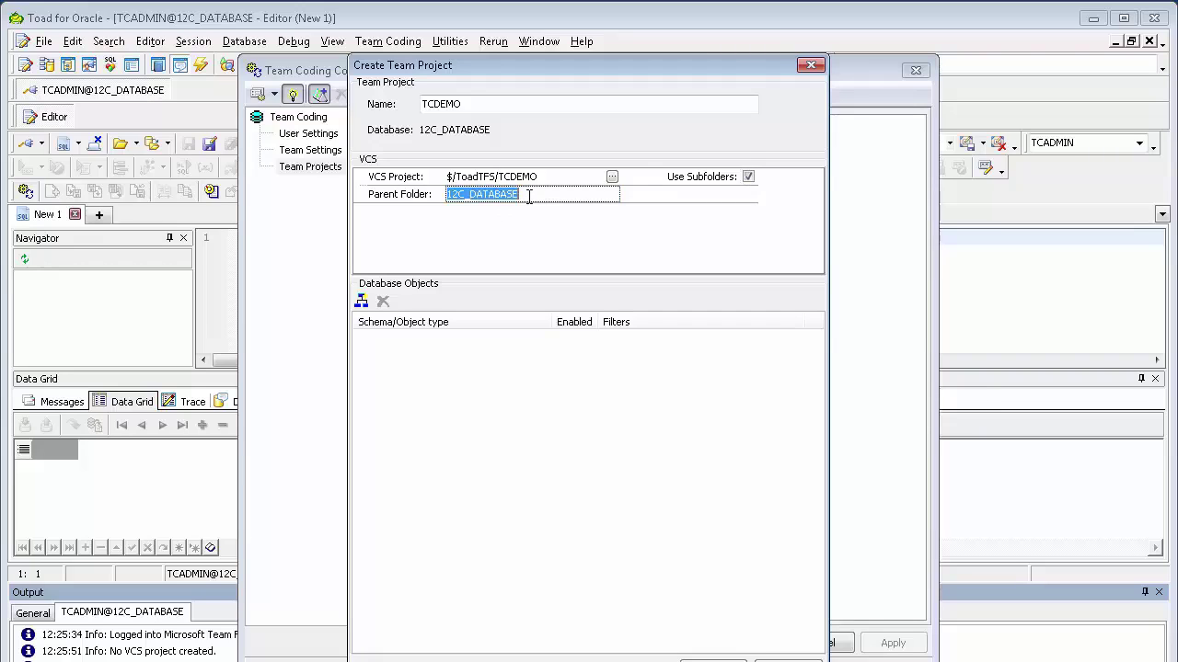
key("Delete")
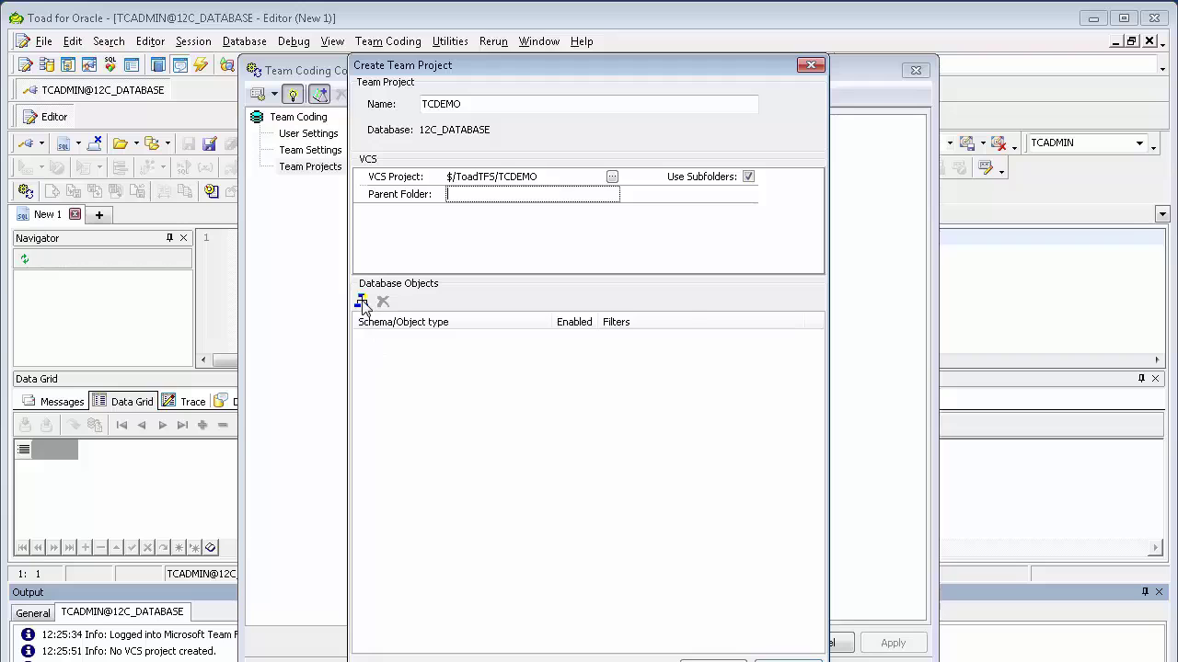
Add the HR and SCOTT schemas under the team project's Database Objects.
left_click(362, 302)
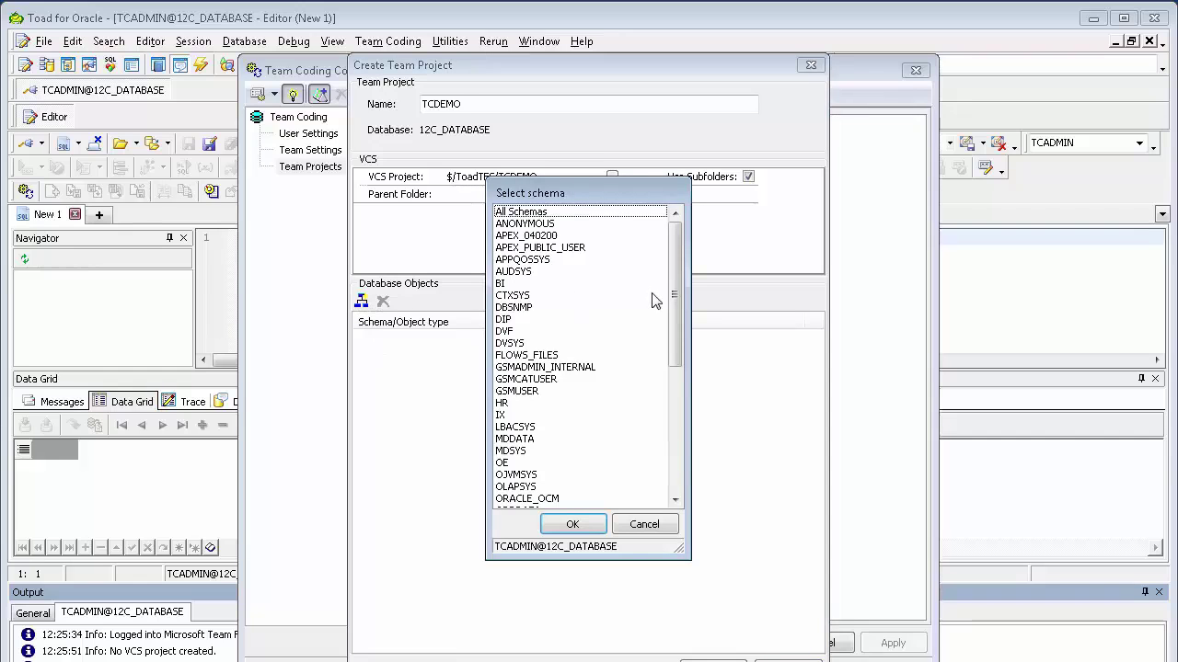
left_click_drag(679, 342, 689, 295)
mouse_move(678, 262)
left_mouse_down()
mouse_move(677, 391)
mouse_move(670, 244)
mouse_move(685, 240)
mouse_move(672, 248)
left_mouse_up()
left_click(543, 404)
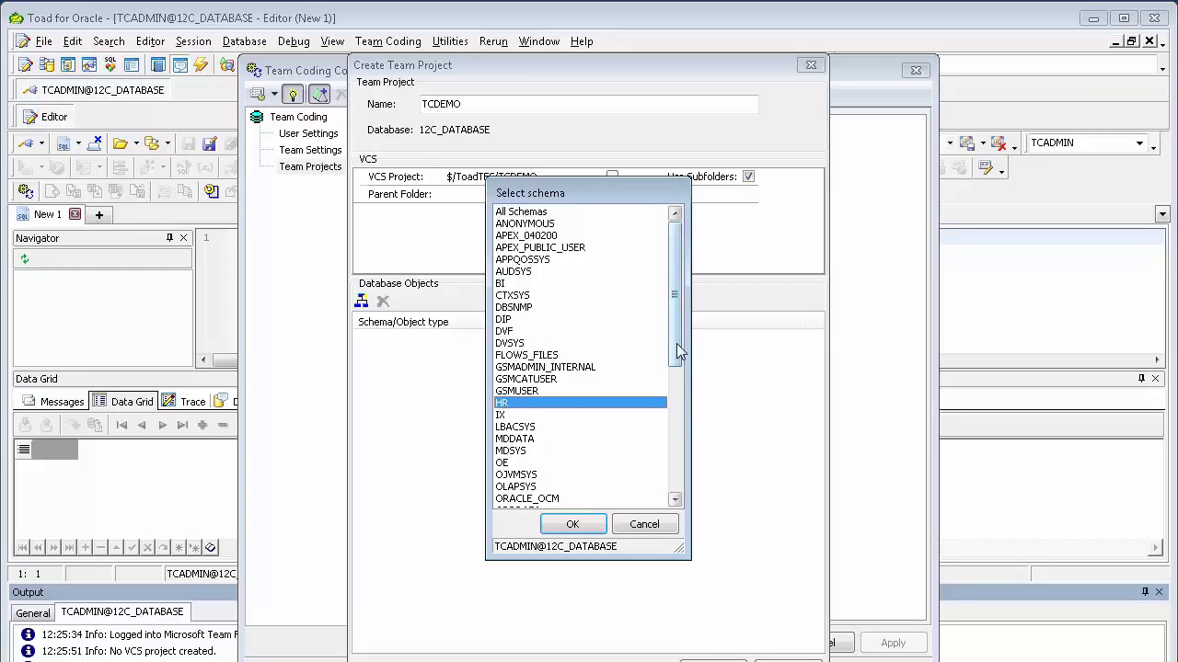
left_click_drag(678, 349, 676, 403)
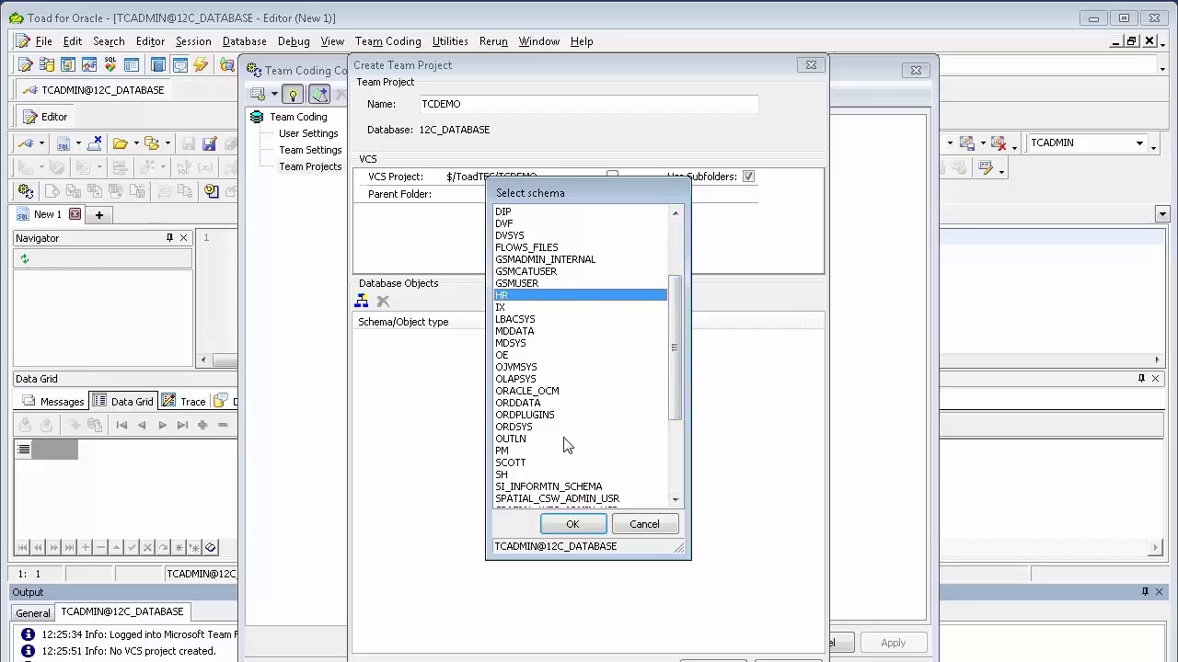
left_click(511, 464, "ctrl")
left_click(568, 524)
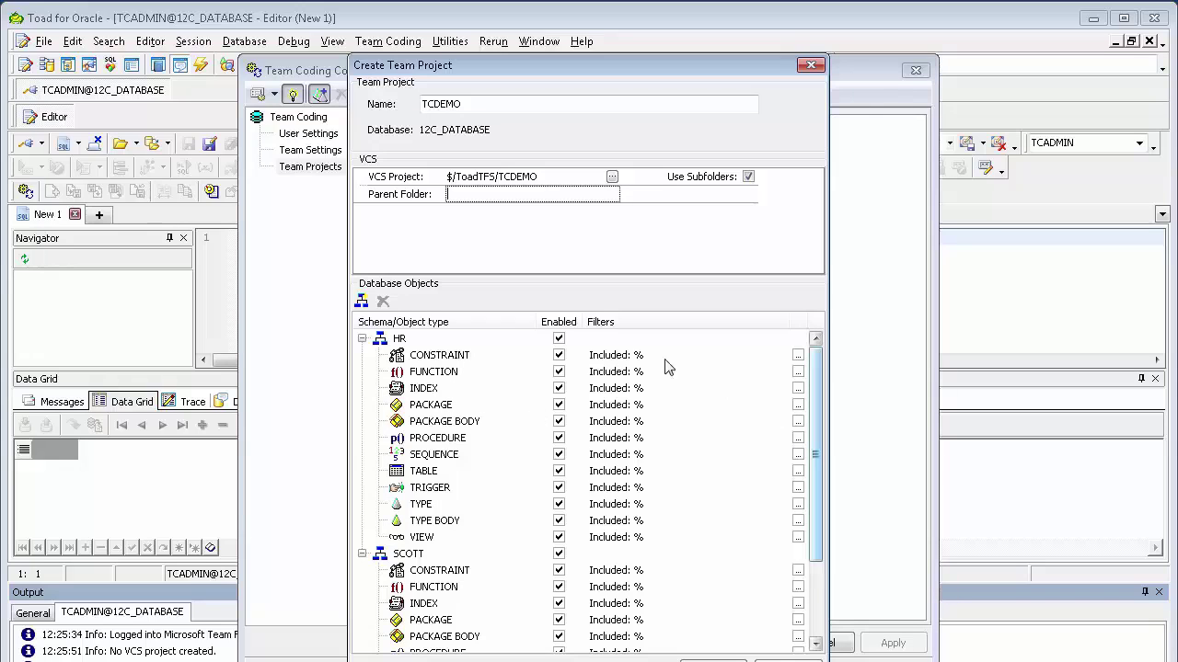
Limit the objects to HR PROCEDURE and SCOTT TABLE only, and save the TCDEMO project.
left_click(558, 339)
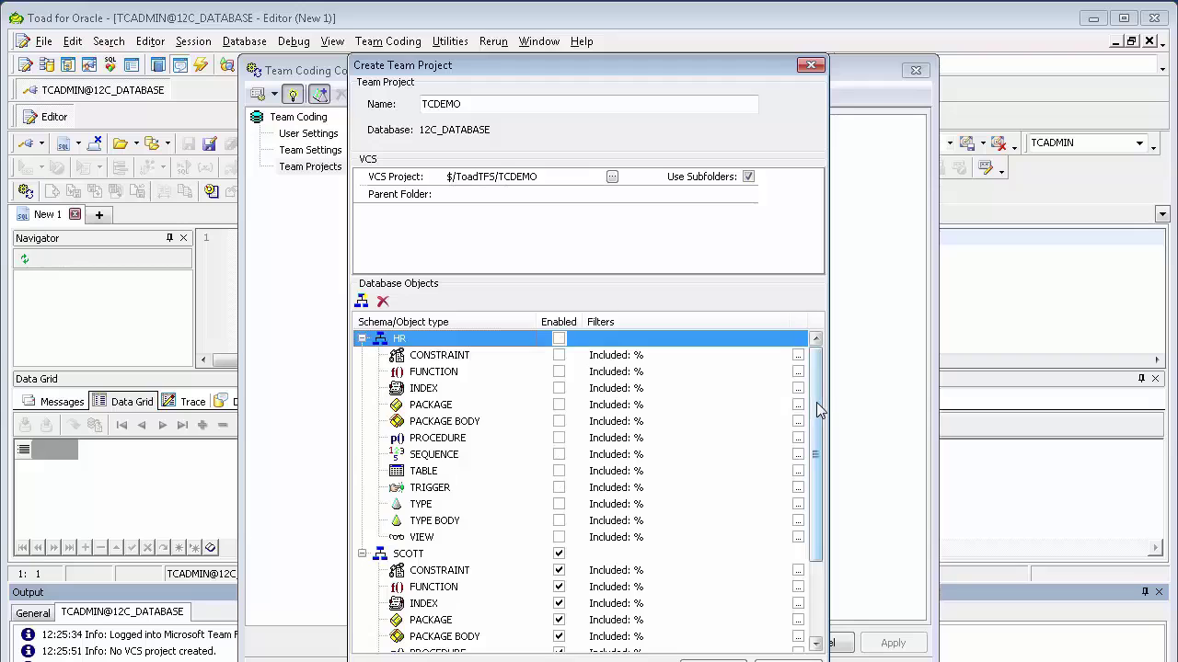
left_click_drag(813, 405, 810, 501)
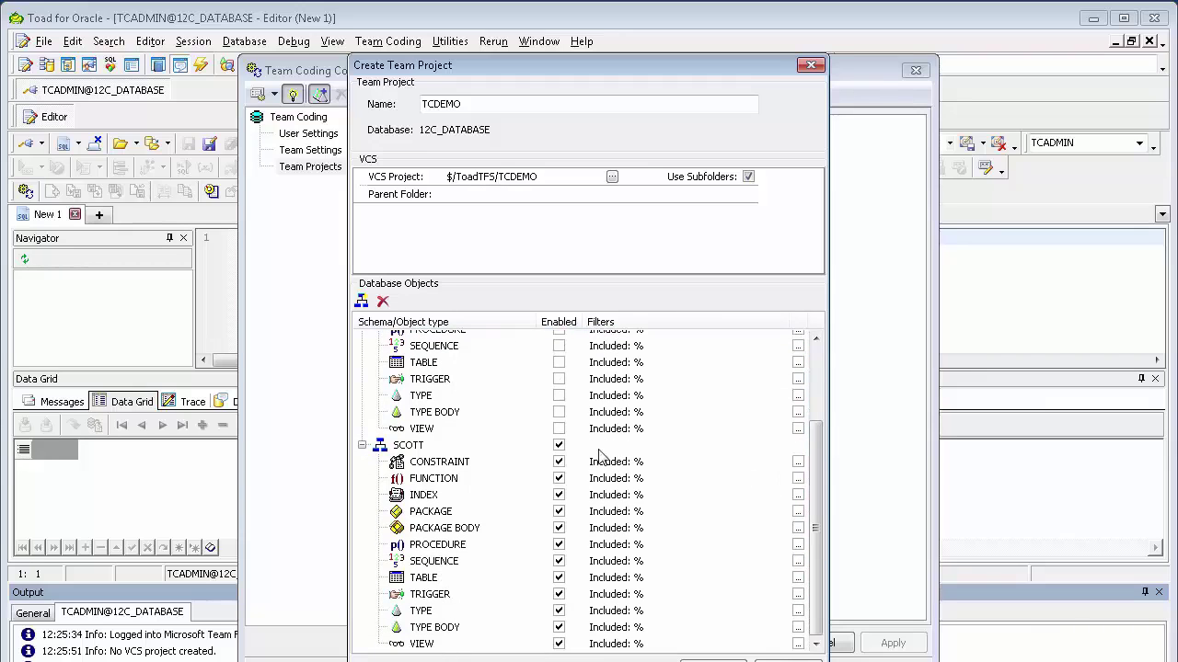
left_click(558, 446)
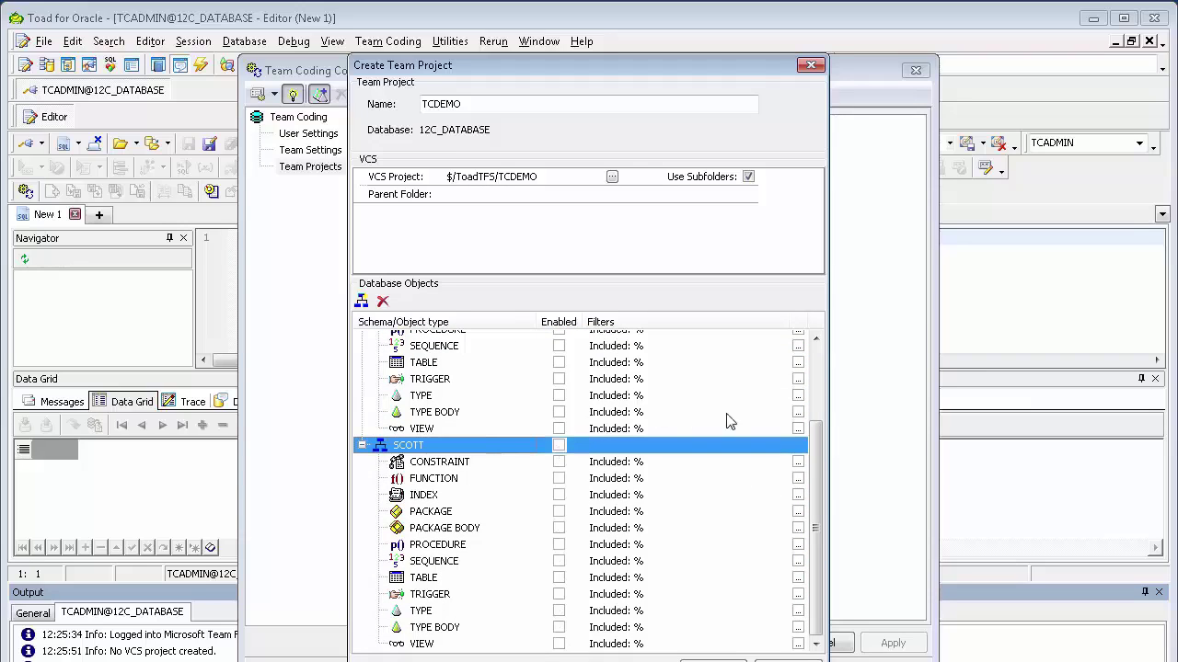
left_click_drag(819, 487, 818, 416)
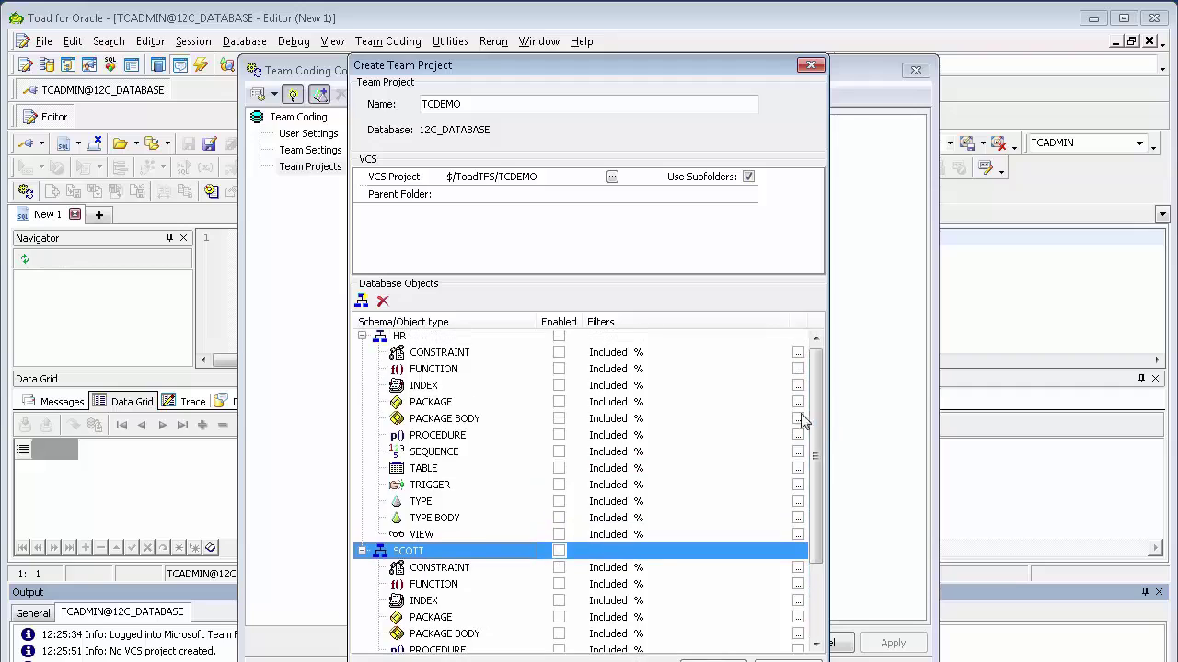
left_click(558, 437)
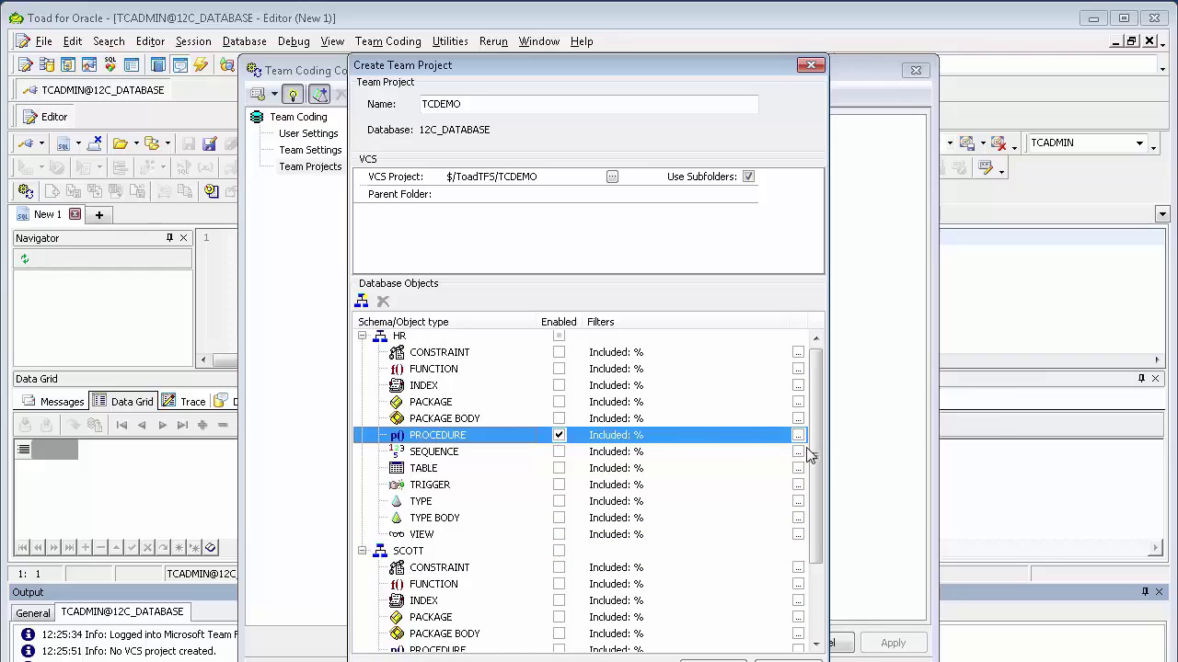
left_click_drag(814, 460, 816, 543)
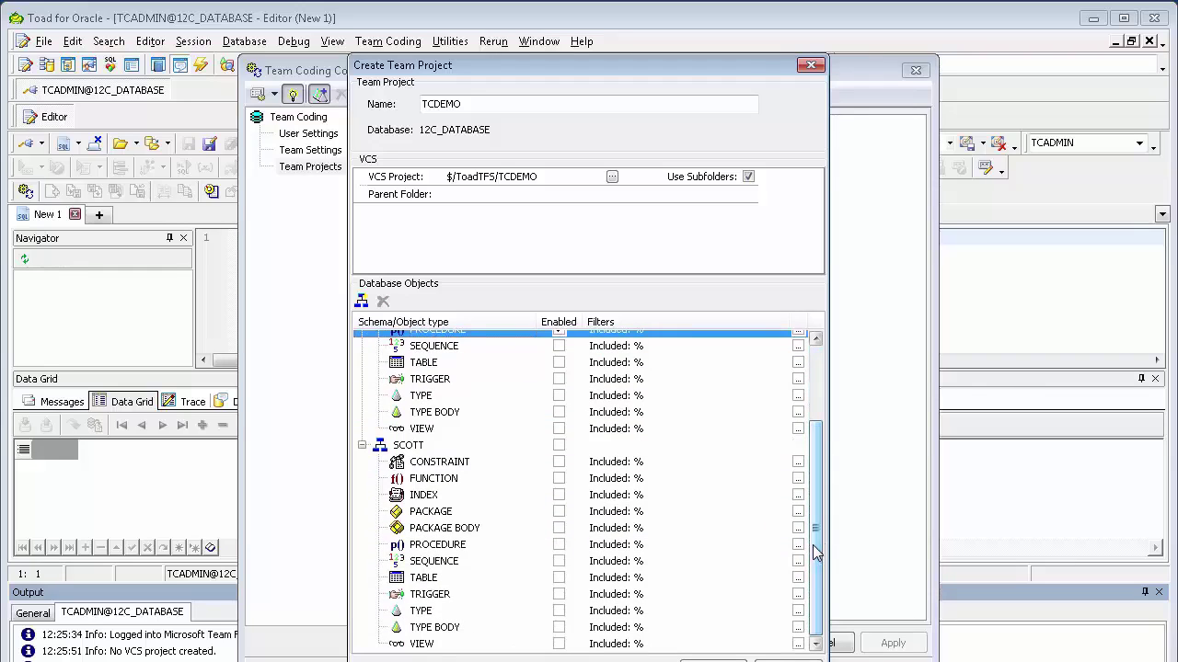
left_click(559, 578)
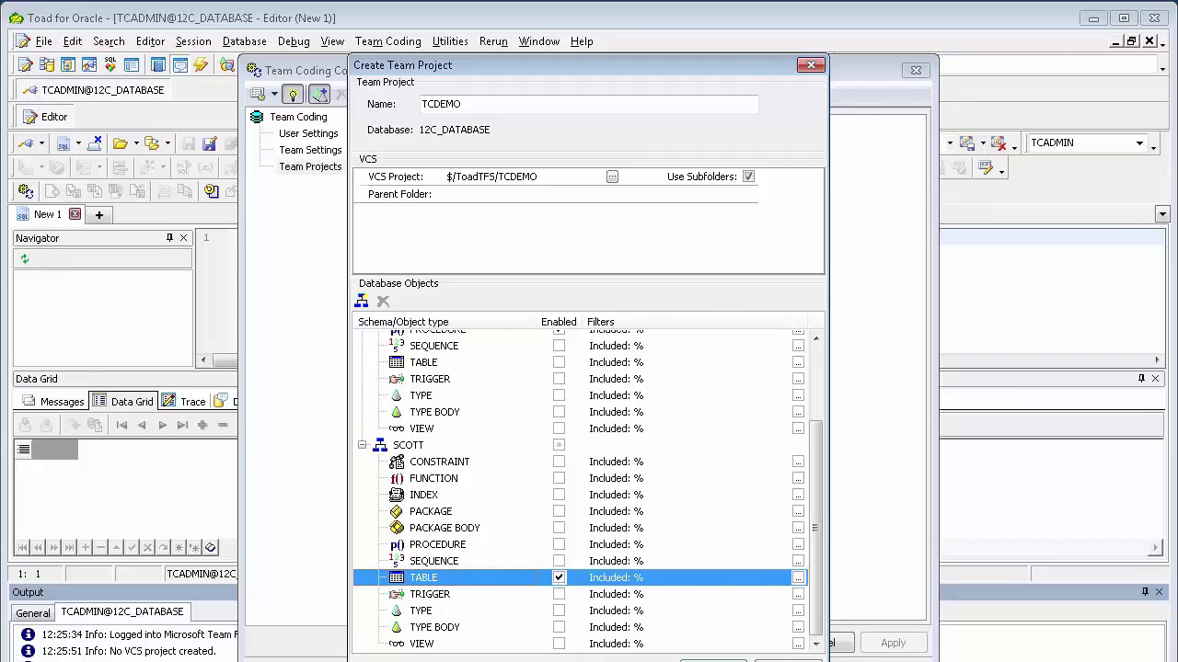
left_click(713, 661)
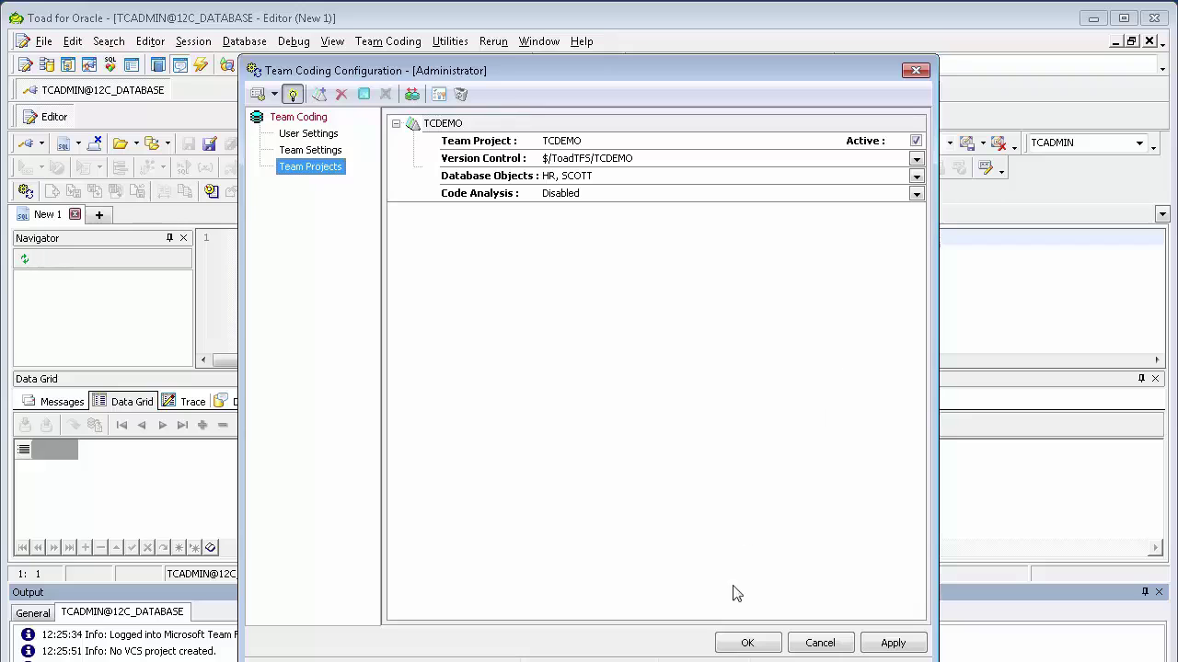
Apply the configuration and commit all six HR and SCOTT objects as a new TFS revision.
left_click(744, 644)
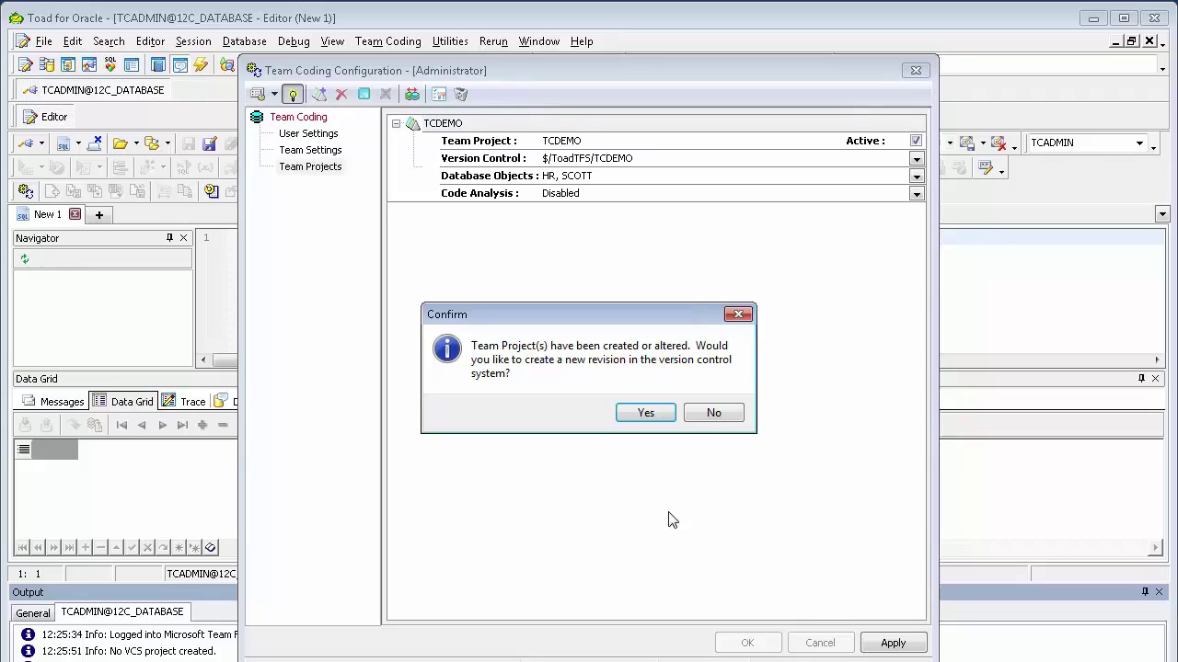
left_click(647, 415)
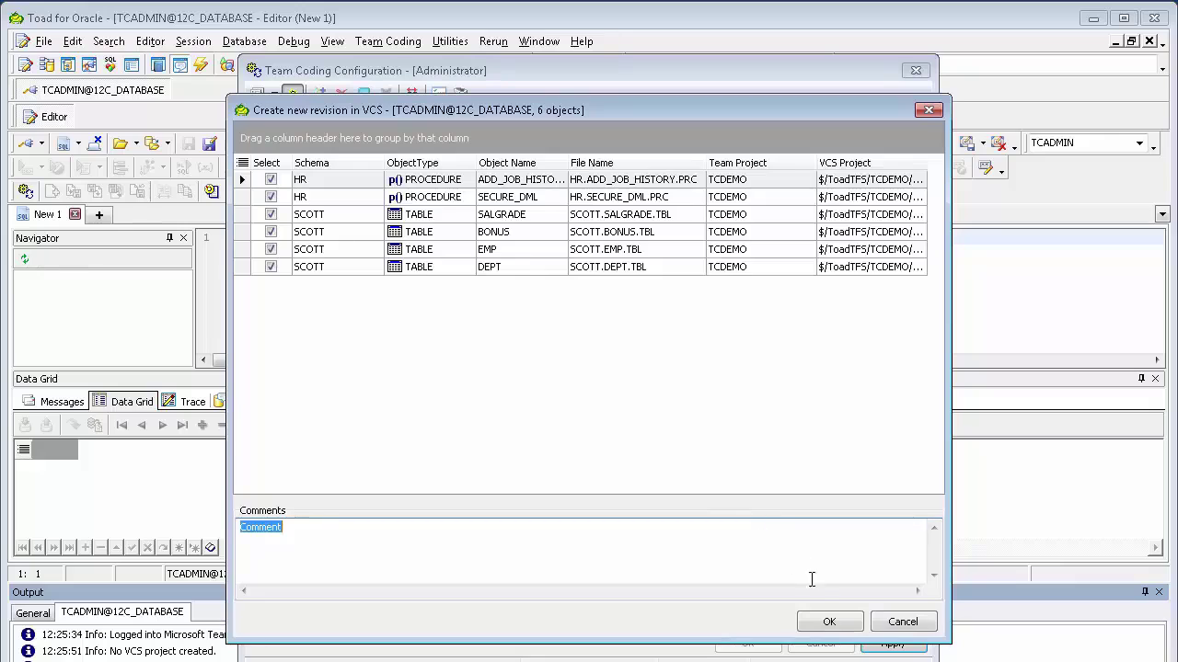
left_click(829, 623)
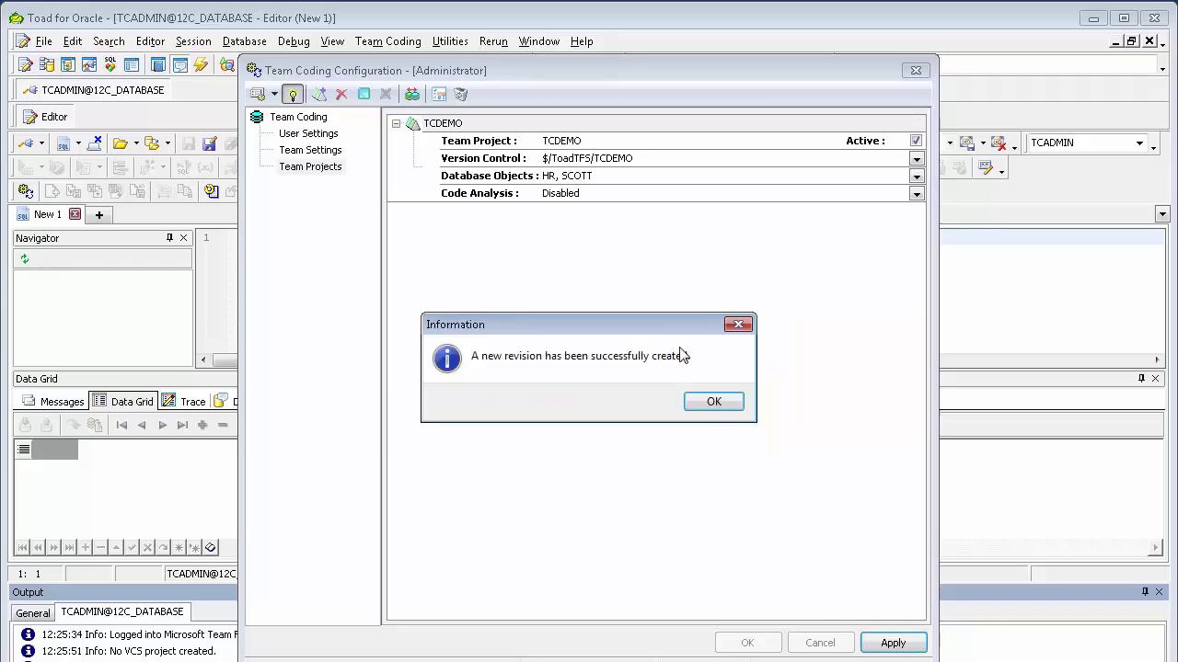
left_click(715, 405)
left_click(715, 409)
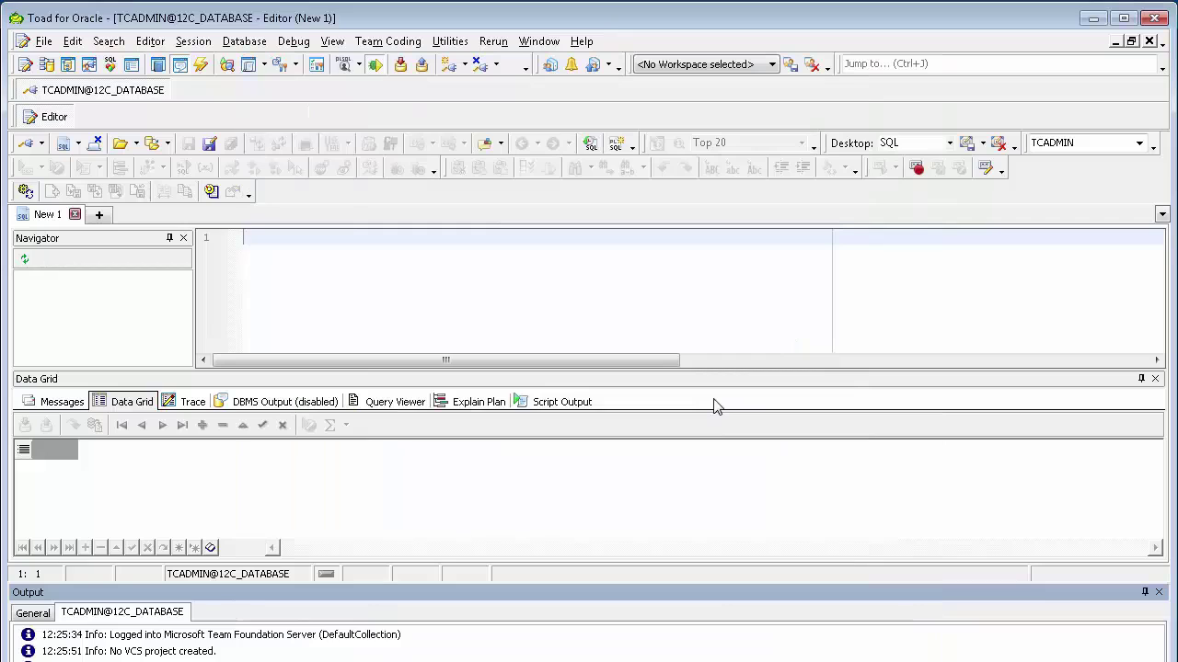
Open Team Coding Manager and expand TCDEMO's PROCEDURE and TABLE nodes.
left_click(388, 41)
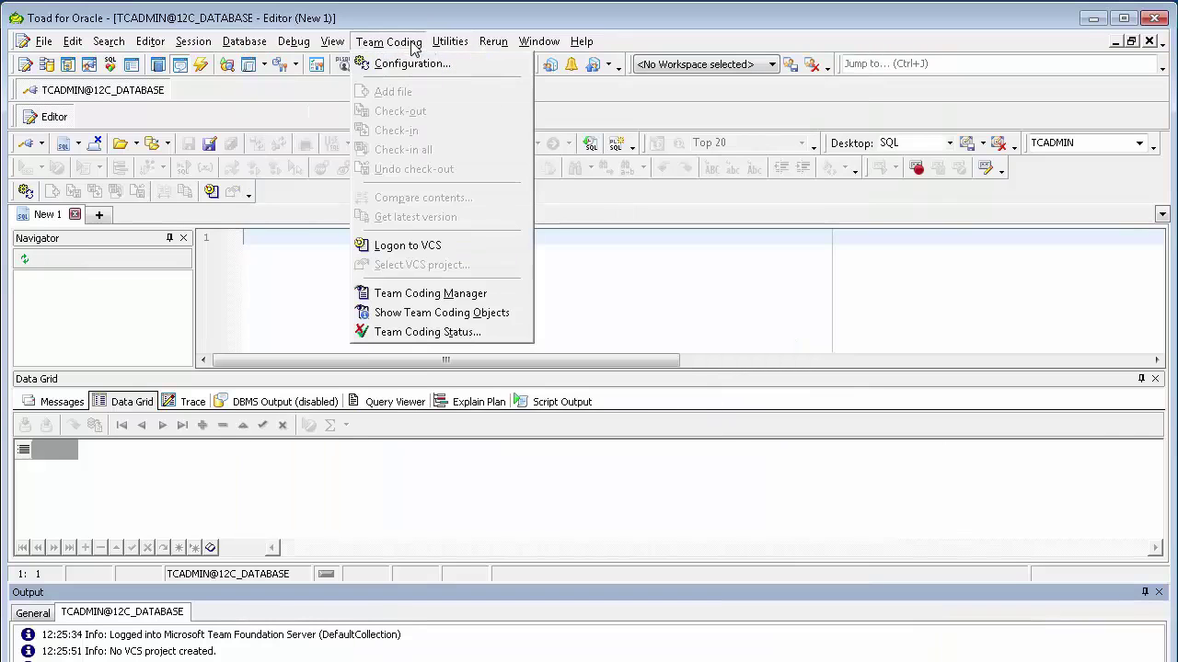
left_click(455, 294)
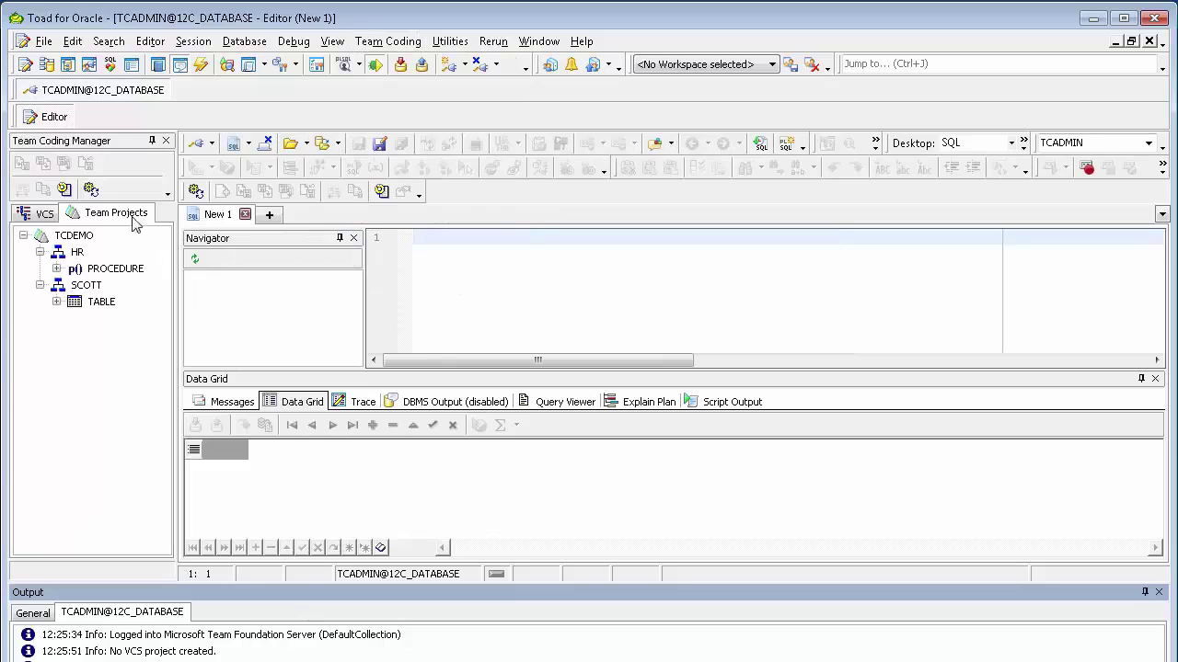
left_click(56, 269)
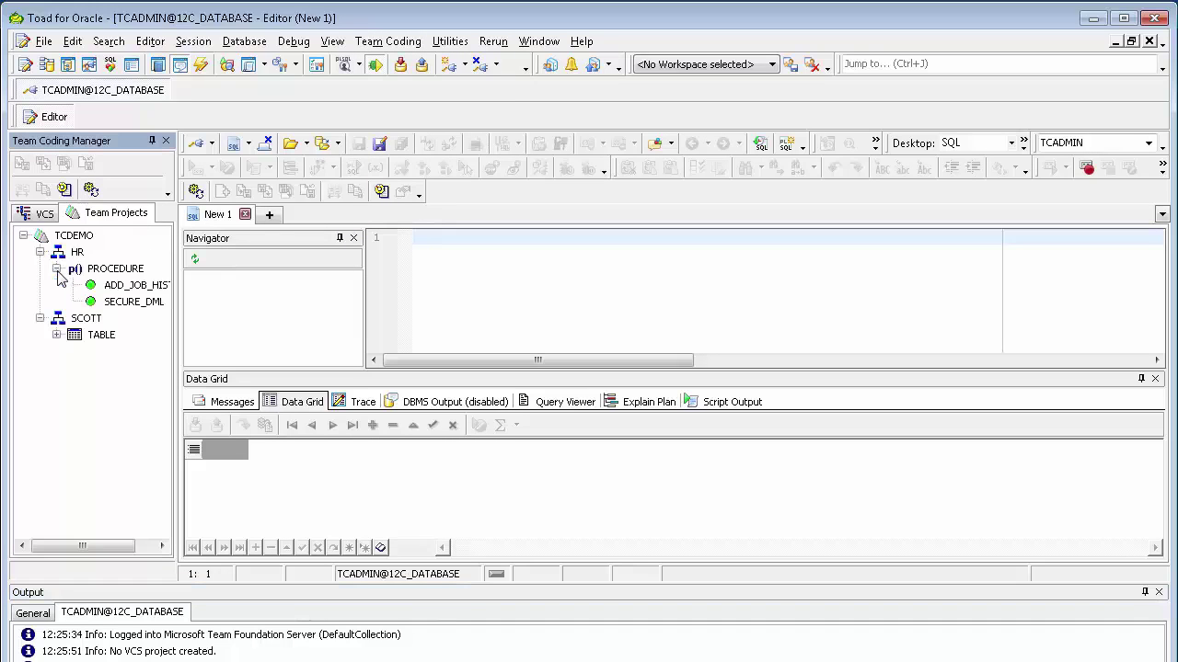
left_click(56, 335)
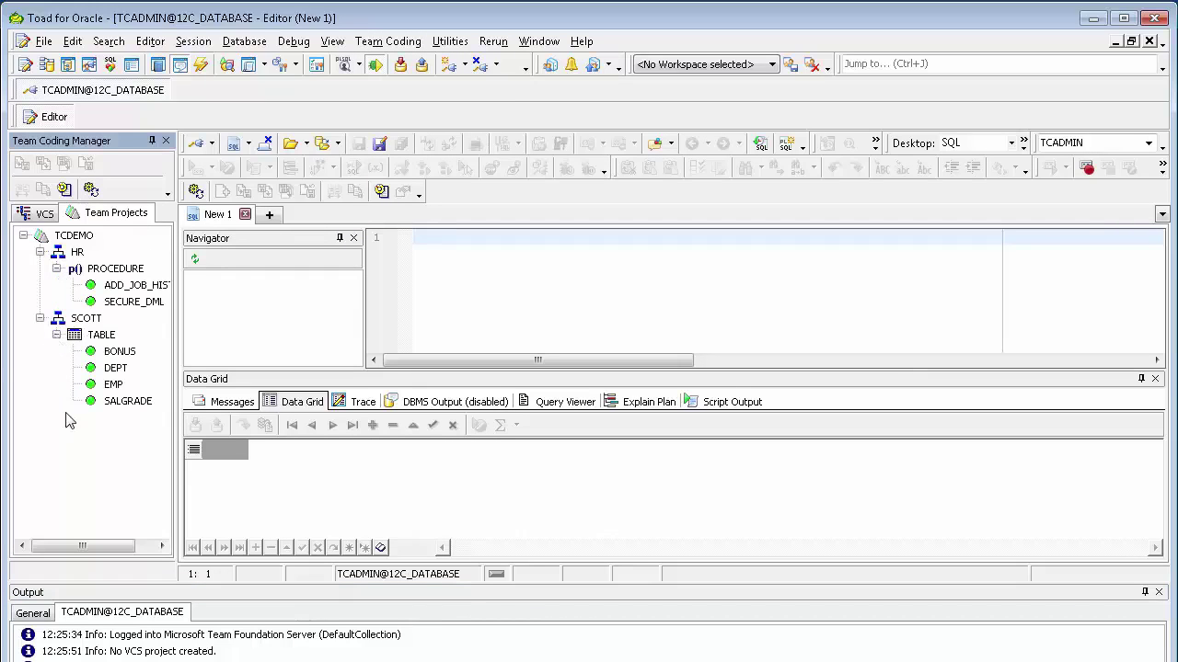
Log on to TFS in the VCS view and expand $/ToadTFS down to the TCDEMO folder.
left_click(37, 214)
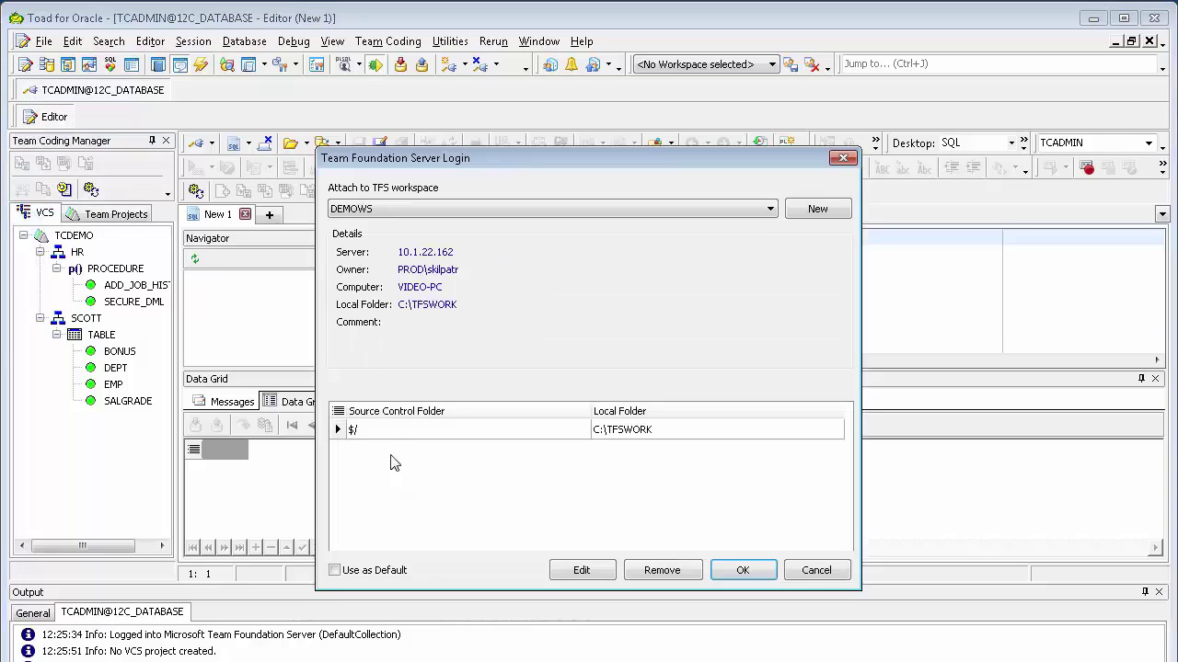
left_click(743, 570)
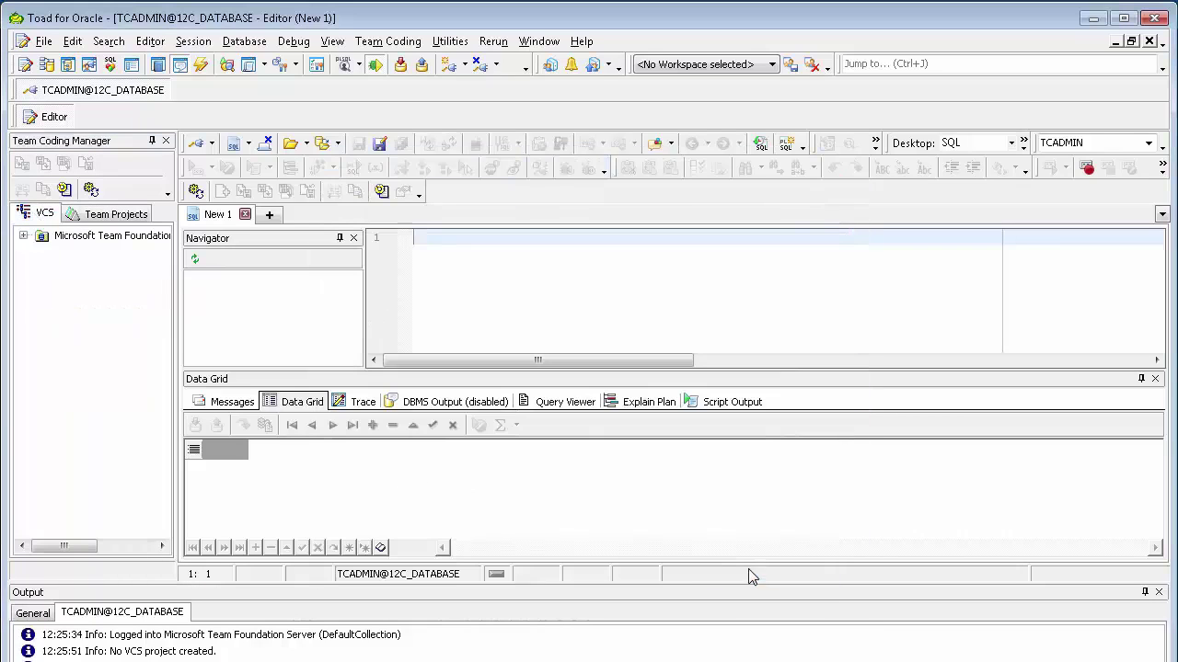
left_click(23, 235)
left_click(39, 286)
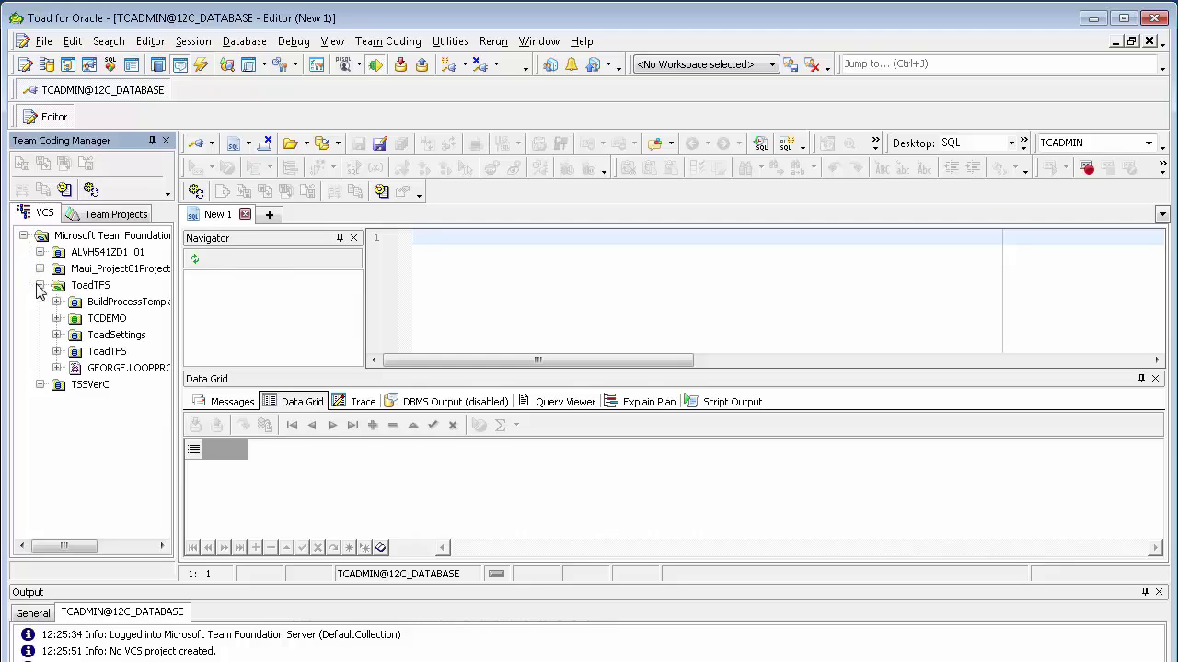
left_click(56, 318)
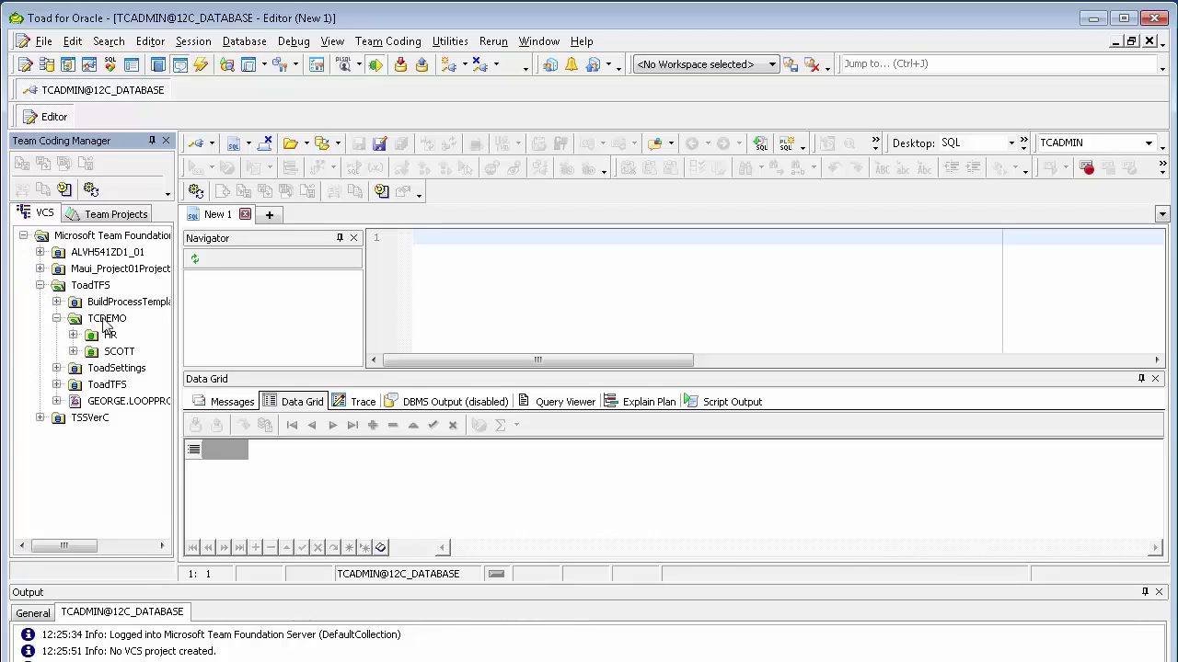
left_click(110, 319)
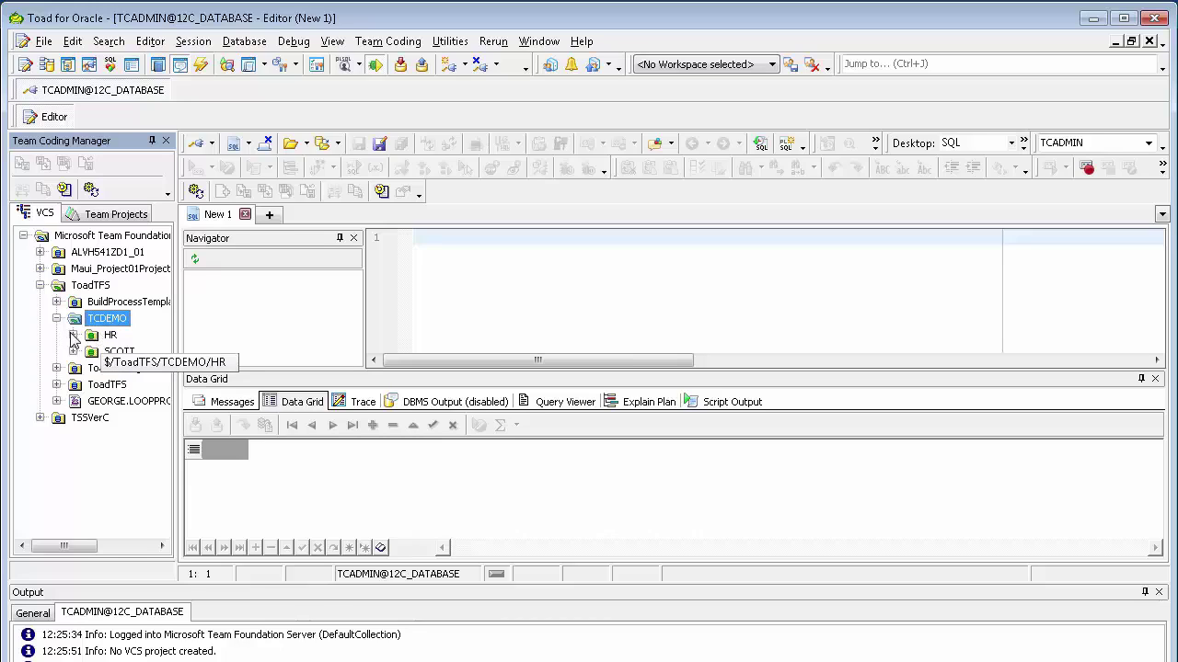
Expand SCOTT > TABLE and bring up the version-control actions for SCOTT.BONUS.TBL.
left_click(73, 336)
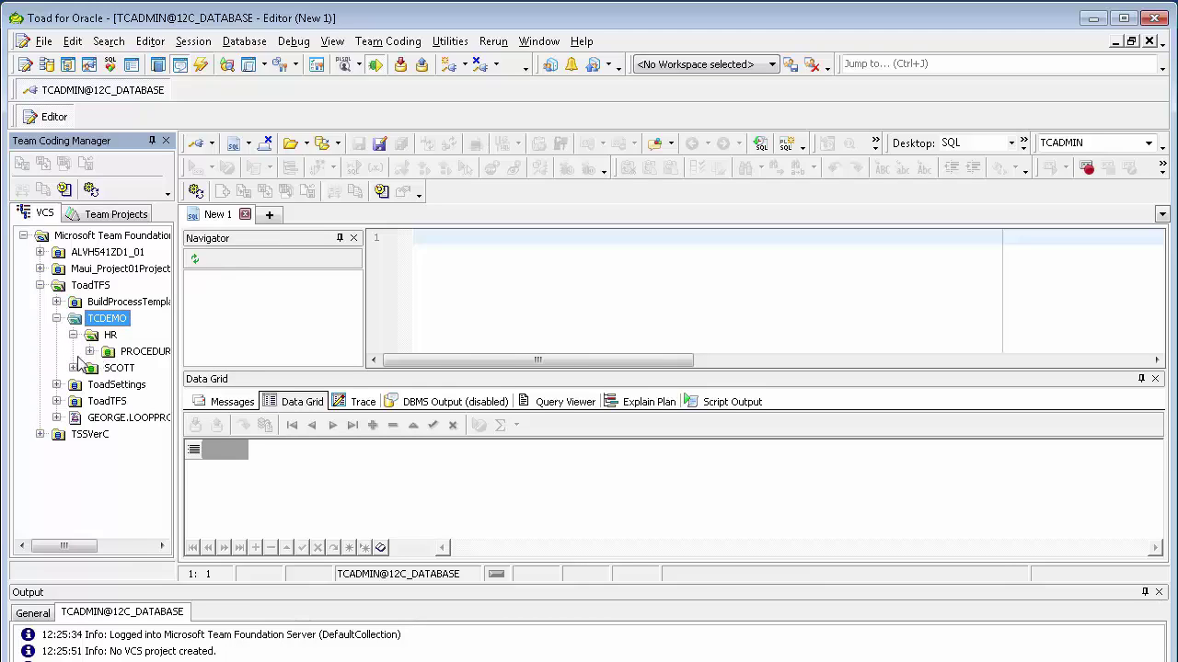
double_click(118, 370)
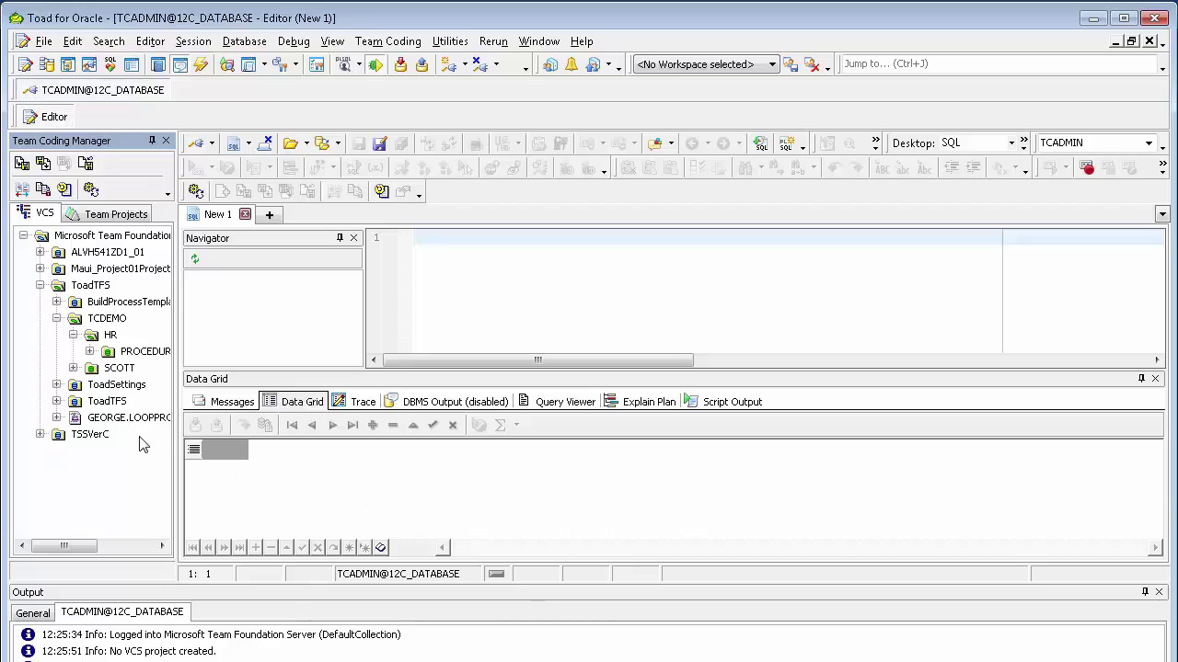
left_click(73, 368)
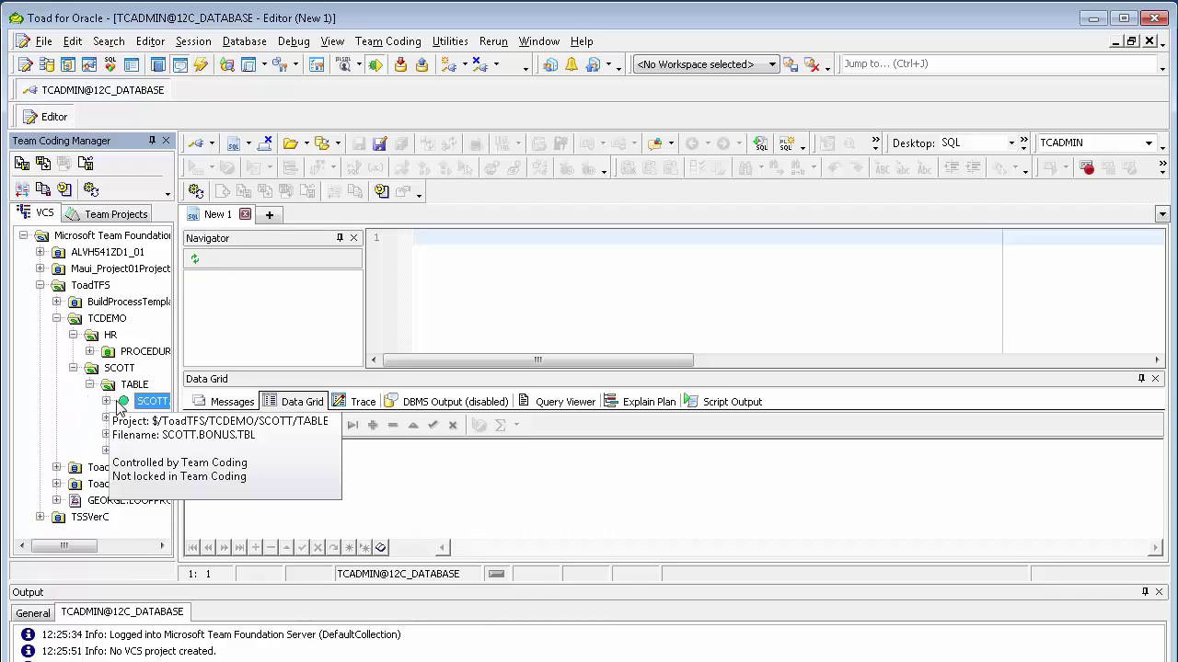
right_click(116, 403)
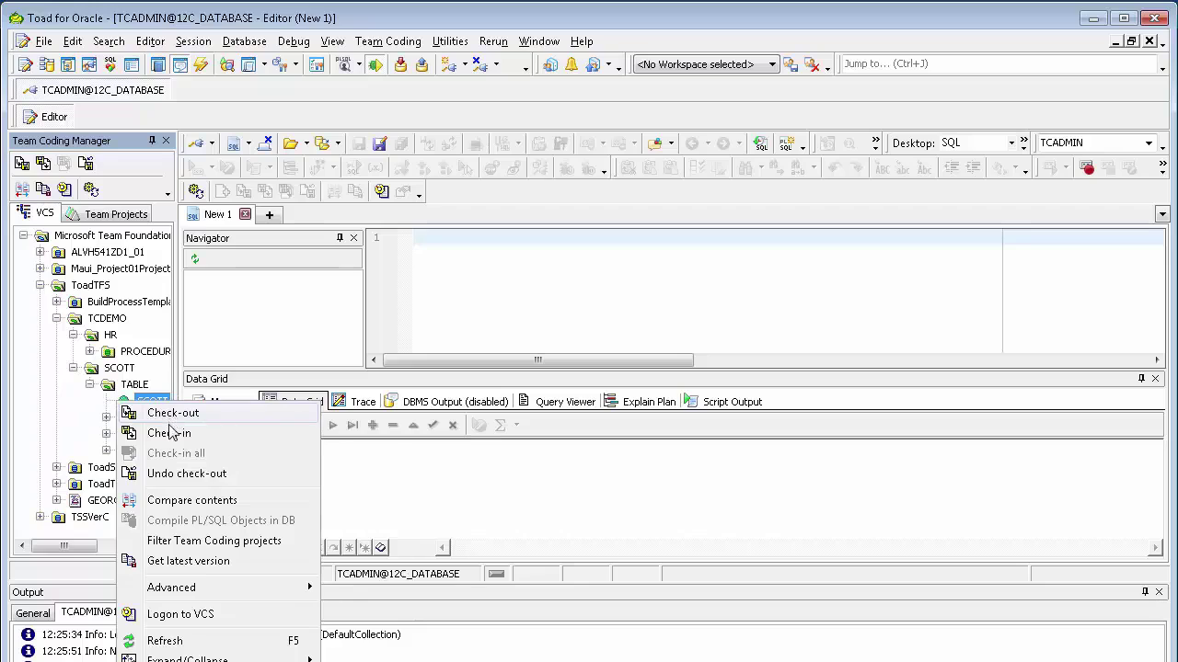